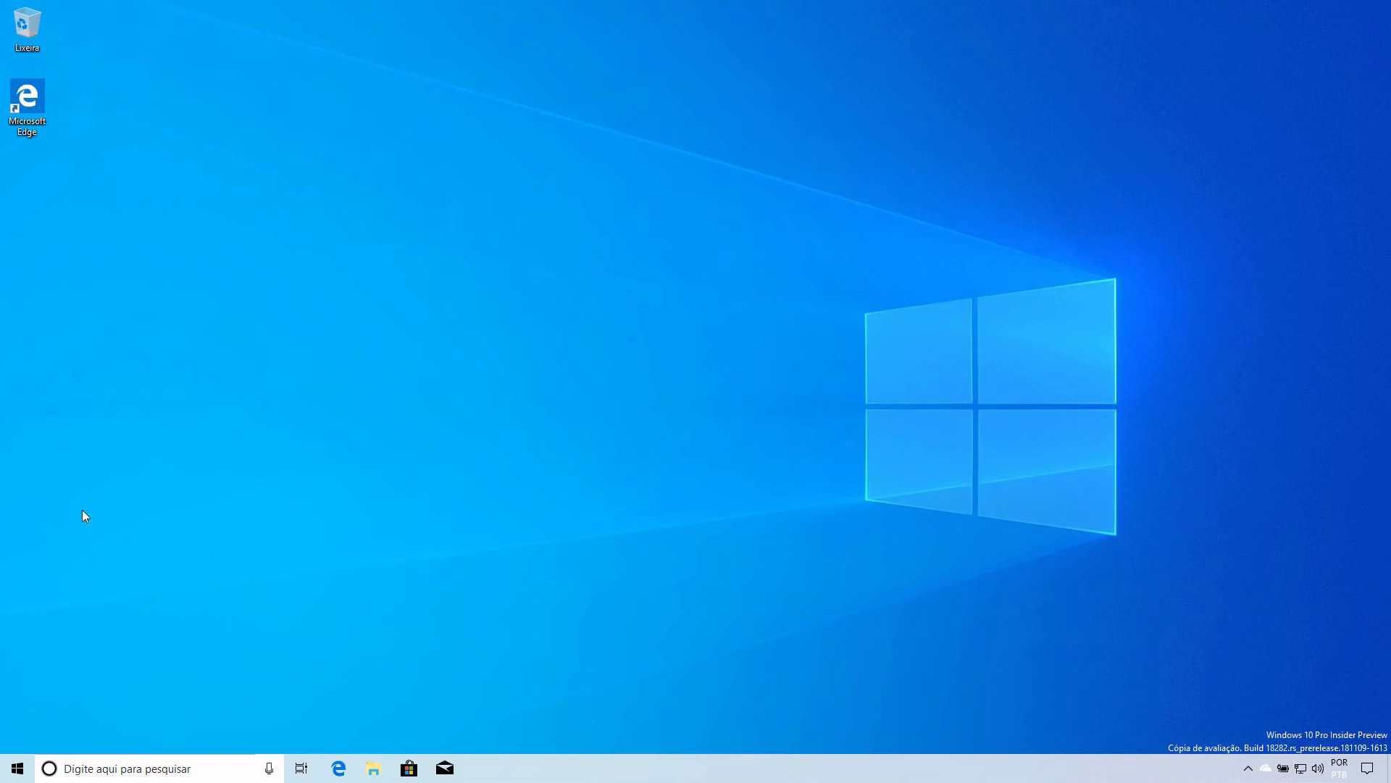
# Step: Examine the Start menu's expandable side rail and browse its groups of pinned tiles
pyautogui.click(13, 772)
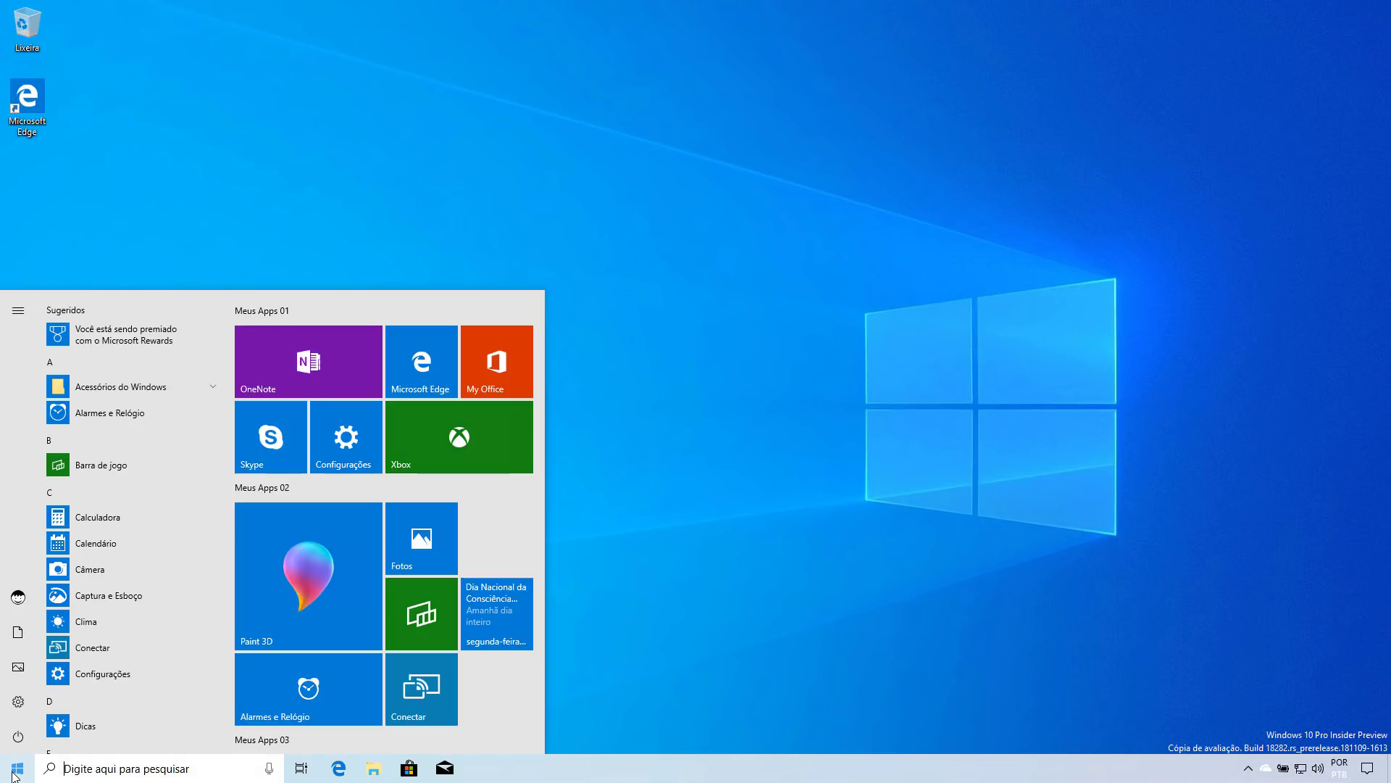
pyautogui.moveTo(18, 701)
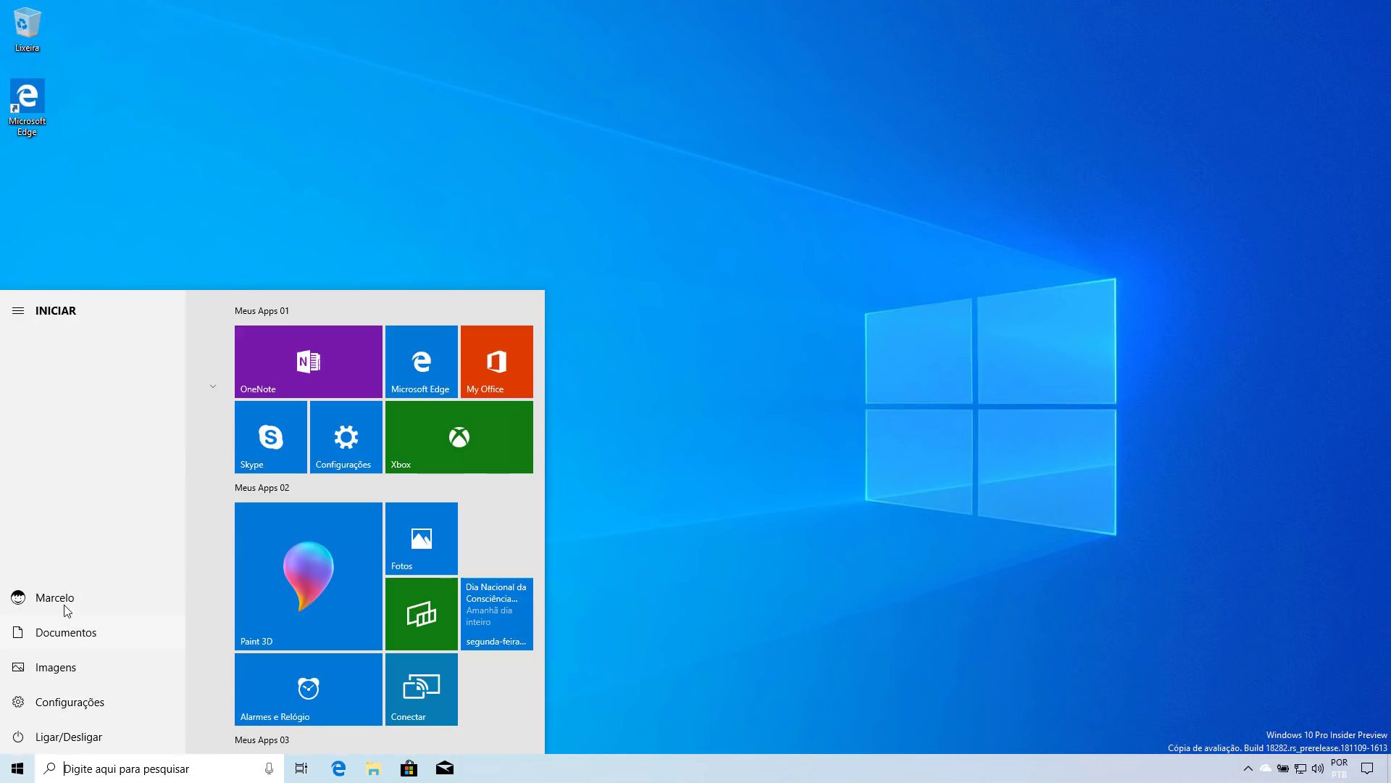
pyautogui.click(18, 770)
pyautogui.click(18, 770)
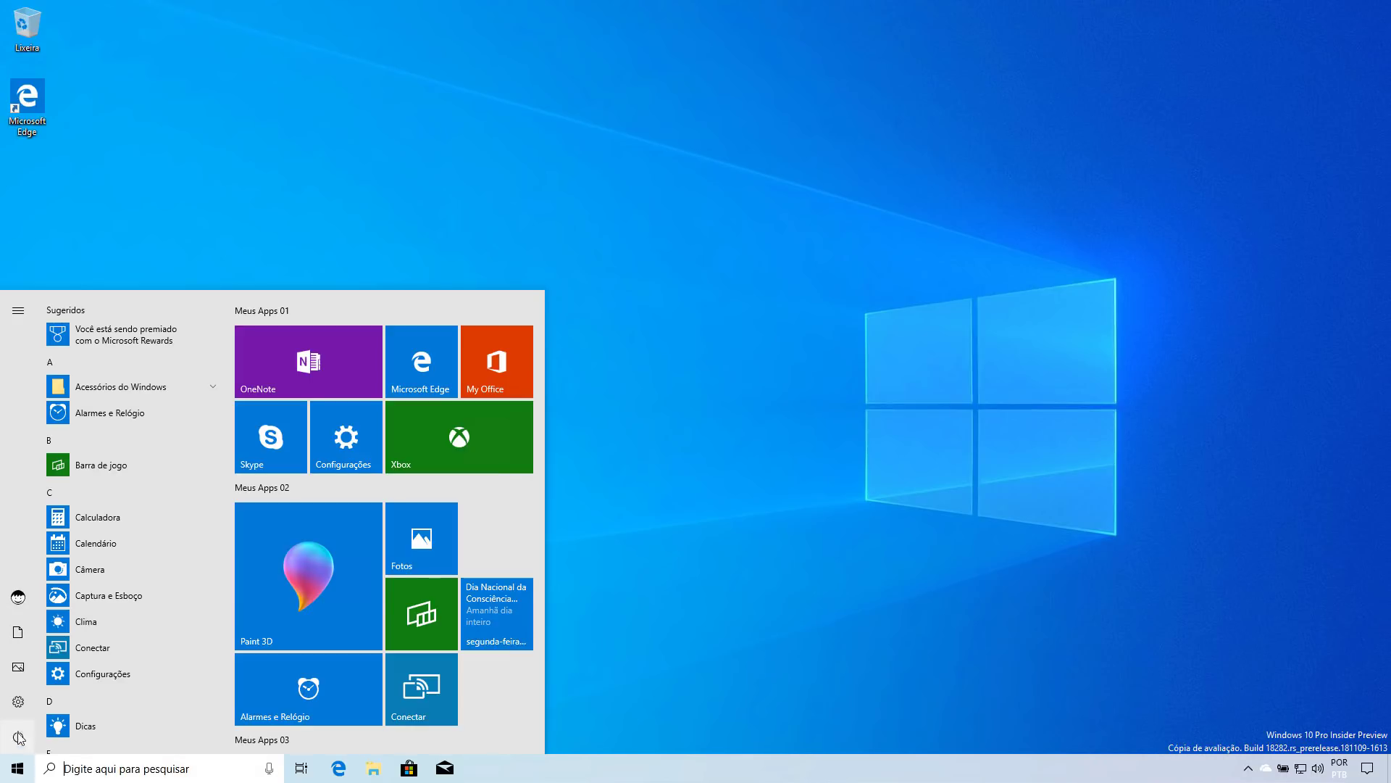
pyautogui.moveTo(16, 707)
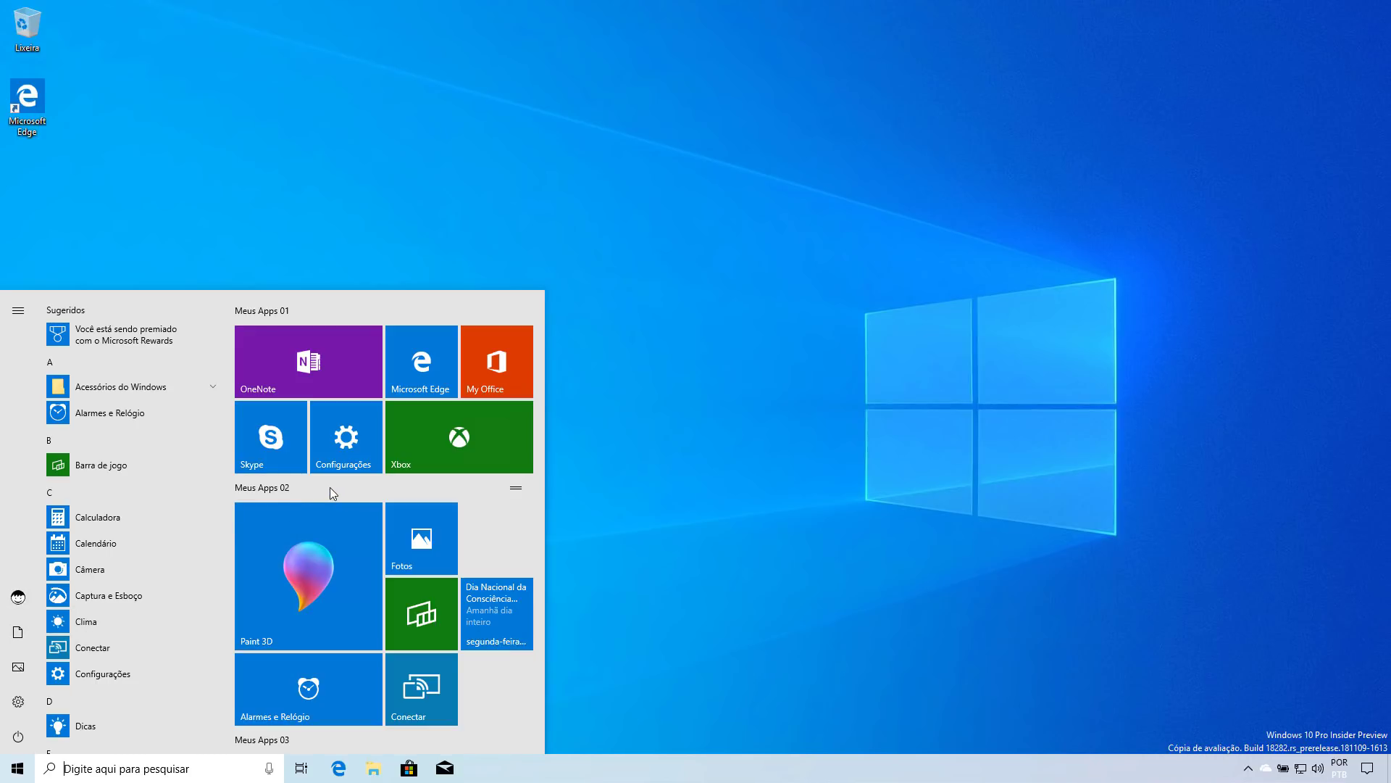
pyautogui.scroll(-3, 337, 491)
pyautogui.scroll(3, 330, 478)
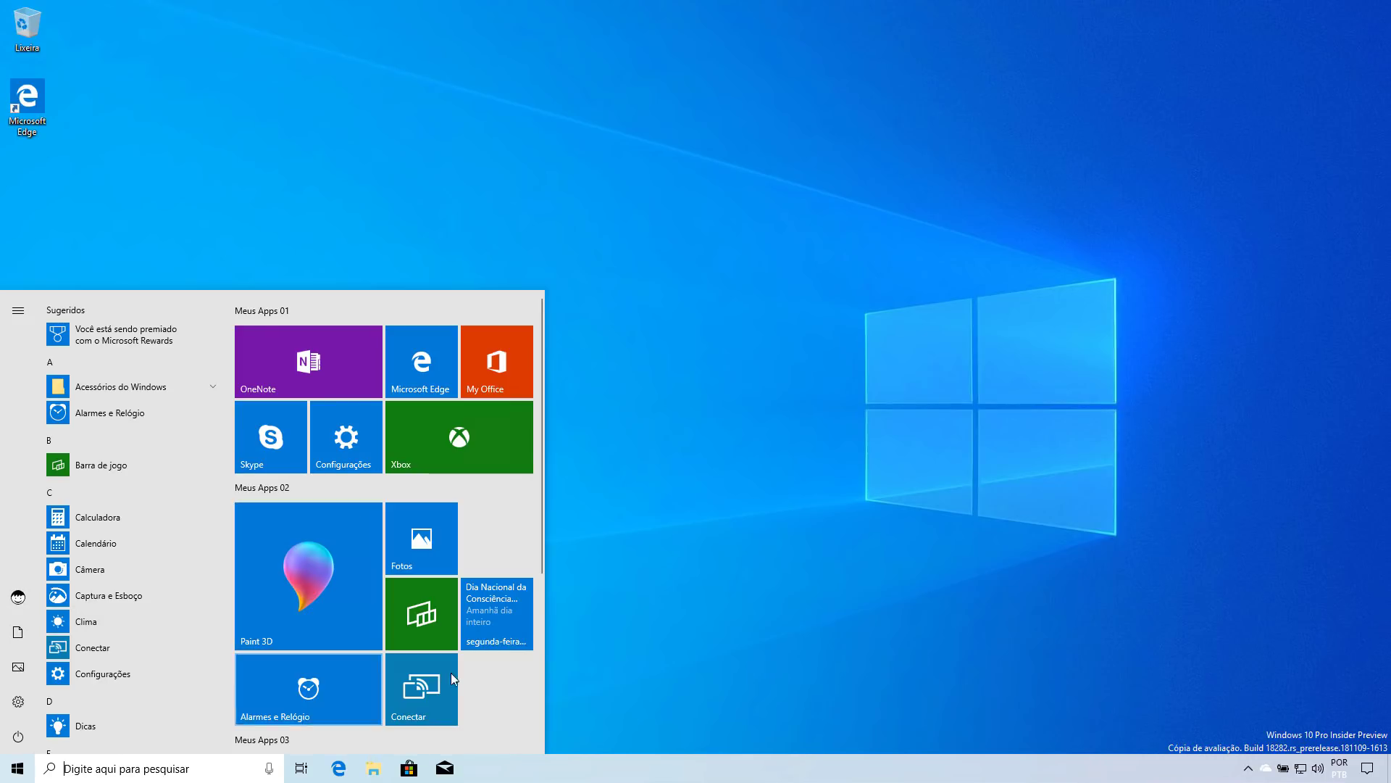
pyautogui.scroll(-4, 421, 652)
pyautogui.scroll(4, 413, 641)
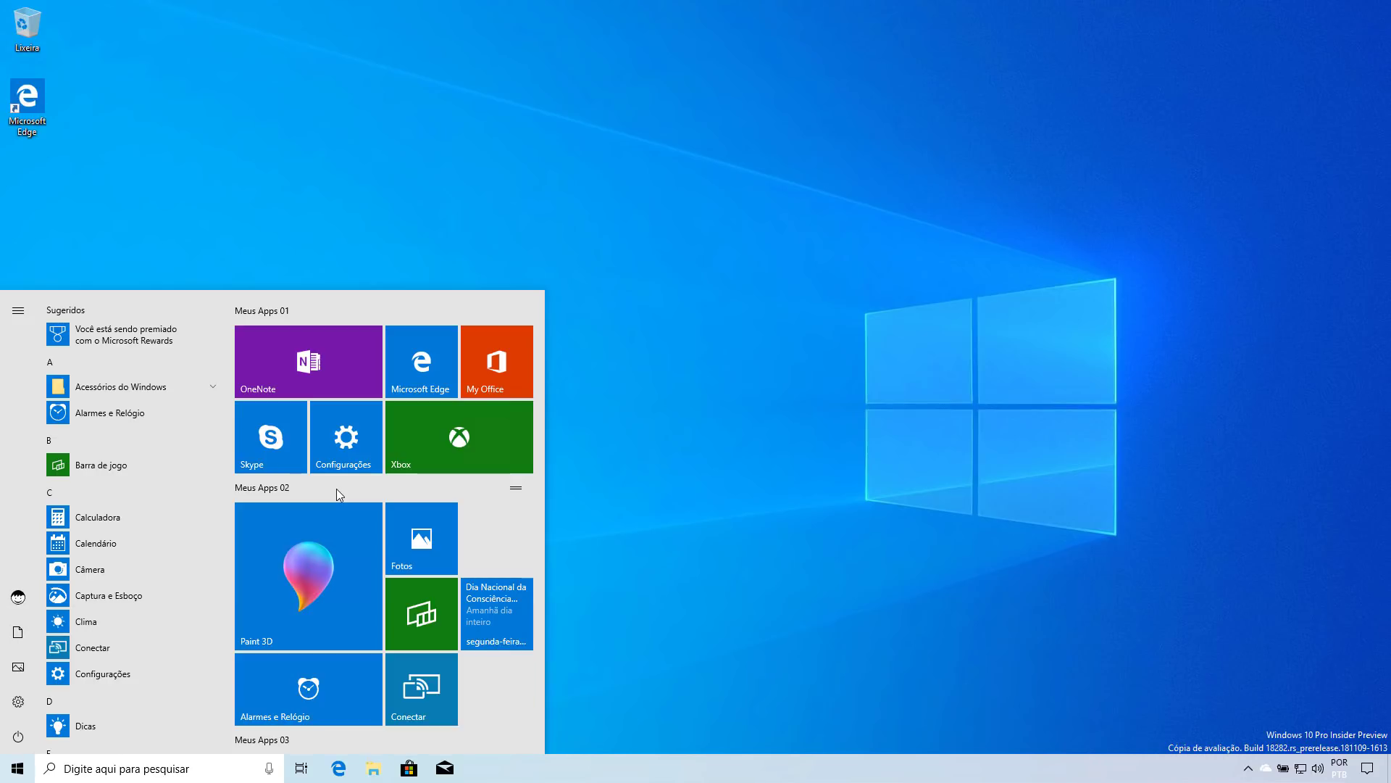
pyautogui.scroll(-4, 336, 488)
pyautogui.scroll(4, 359, 479)
pyautogui.click(672, 771)
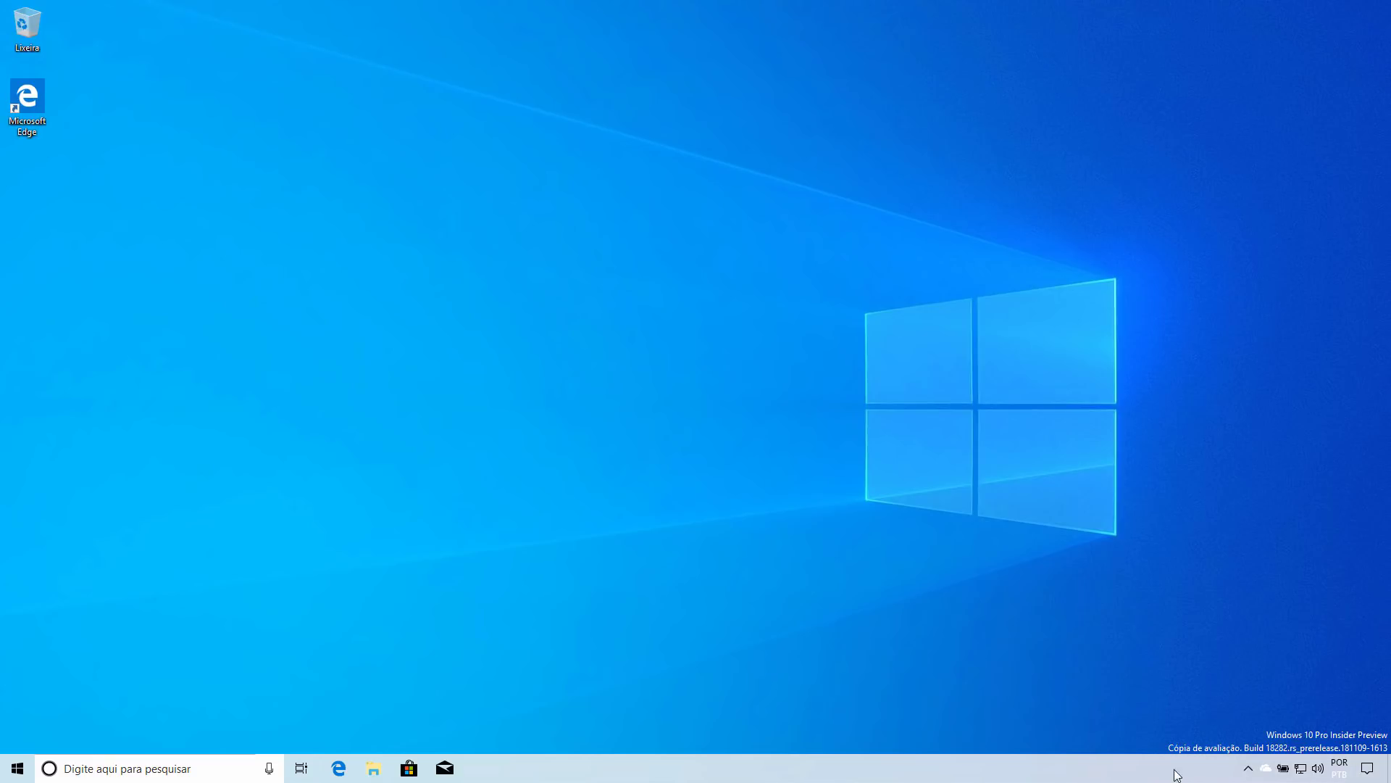
# Step: Run ncpa.cpl to open the Network Connections window
pyautogui.rightClick(511, 542)
pyautogui.click(293, 569)
pyautogui.rightClick(17, 768)
pyautogui.click(59, 692)
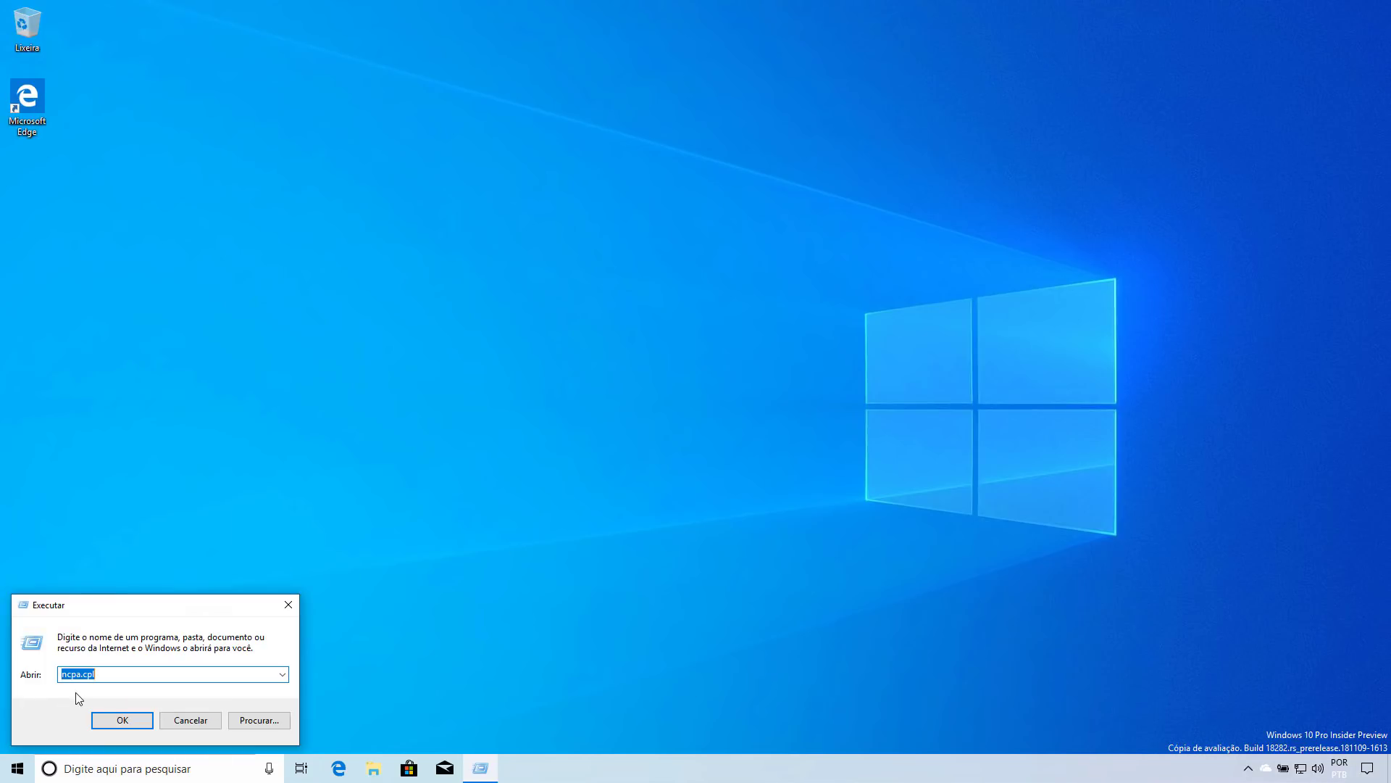
pyautogui.press('Return')
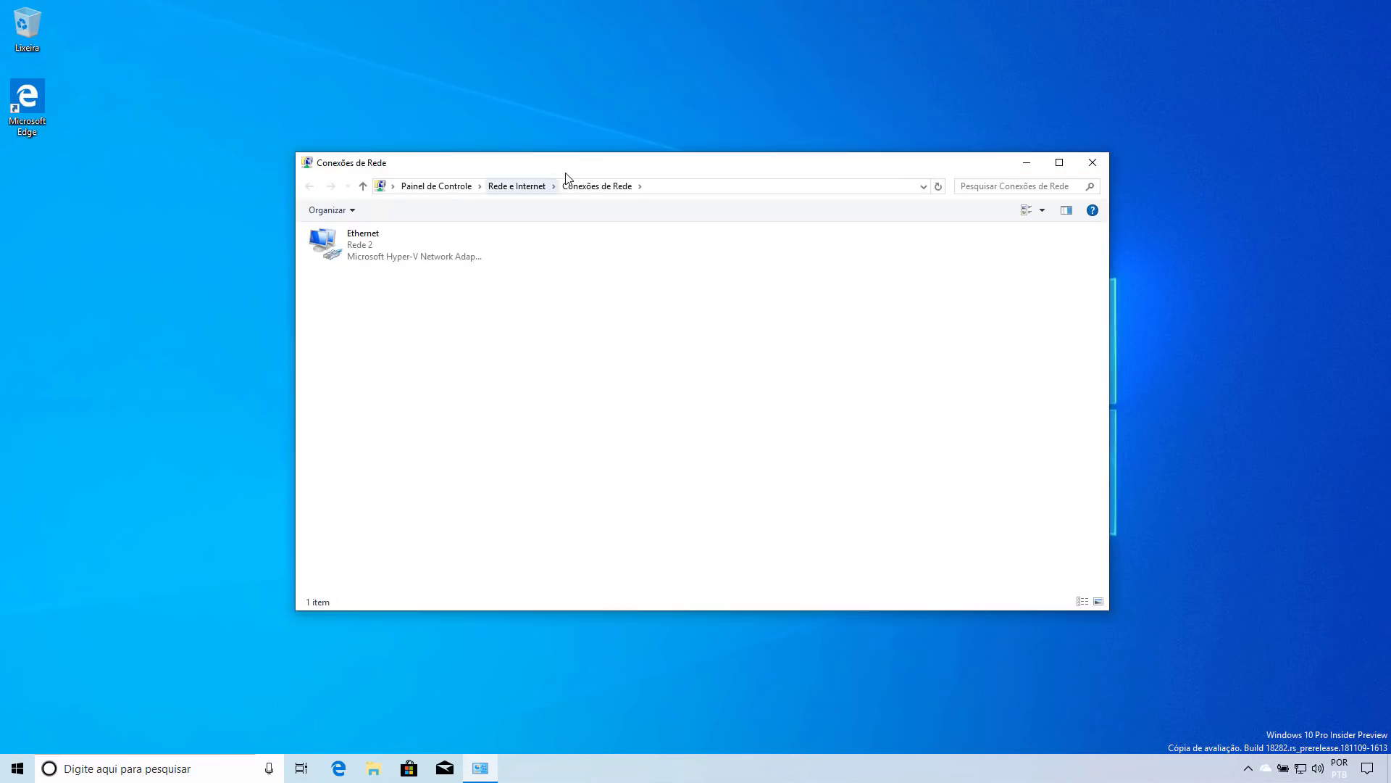
# Step: Disable the Ethernet adapter and check the network status in the notification area
pyautogui.click(377, 248)
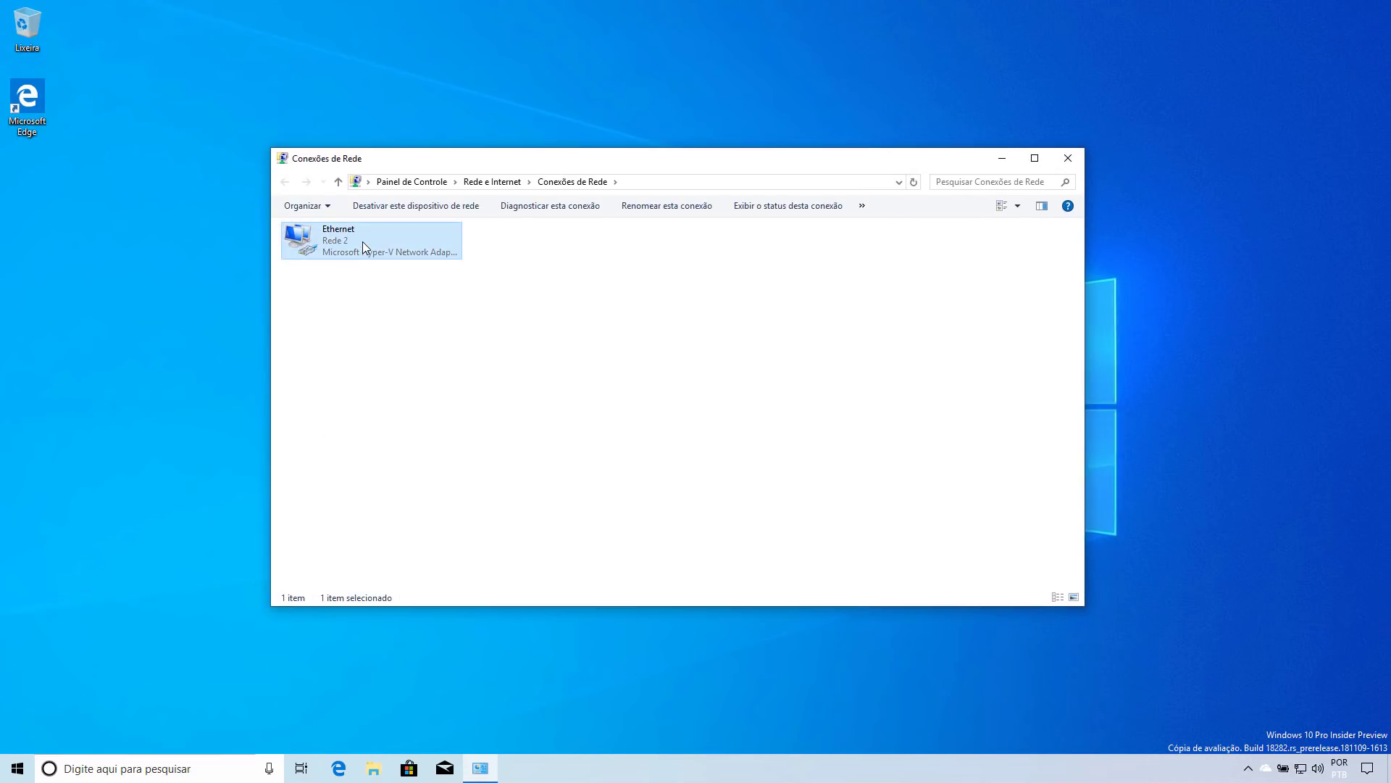
pyautogui.rightClick(376, 248)
pyautogui.click(459, 257)
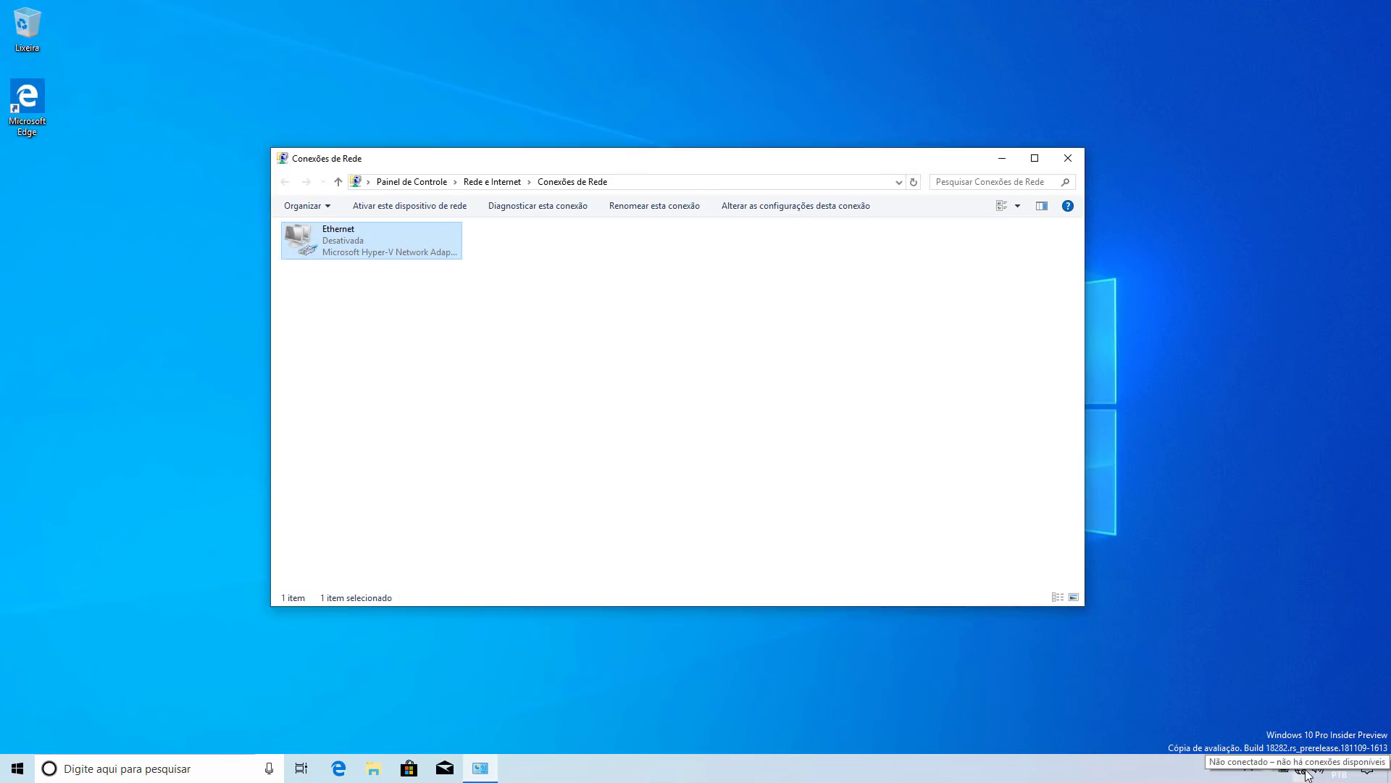
pyautogui.click(824, 497)
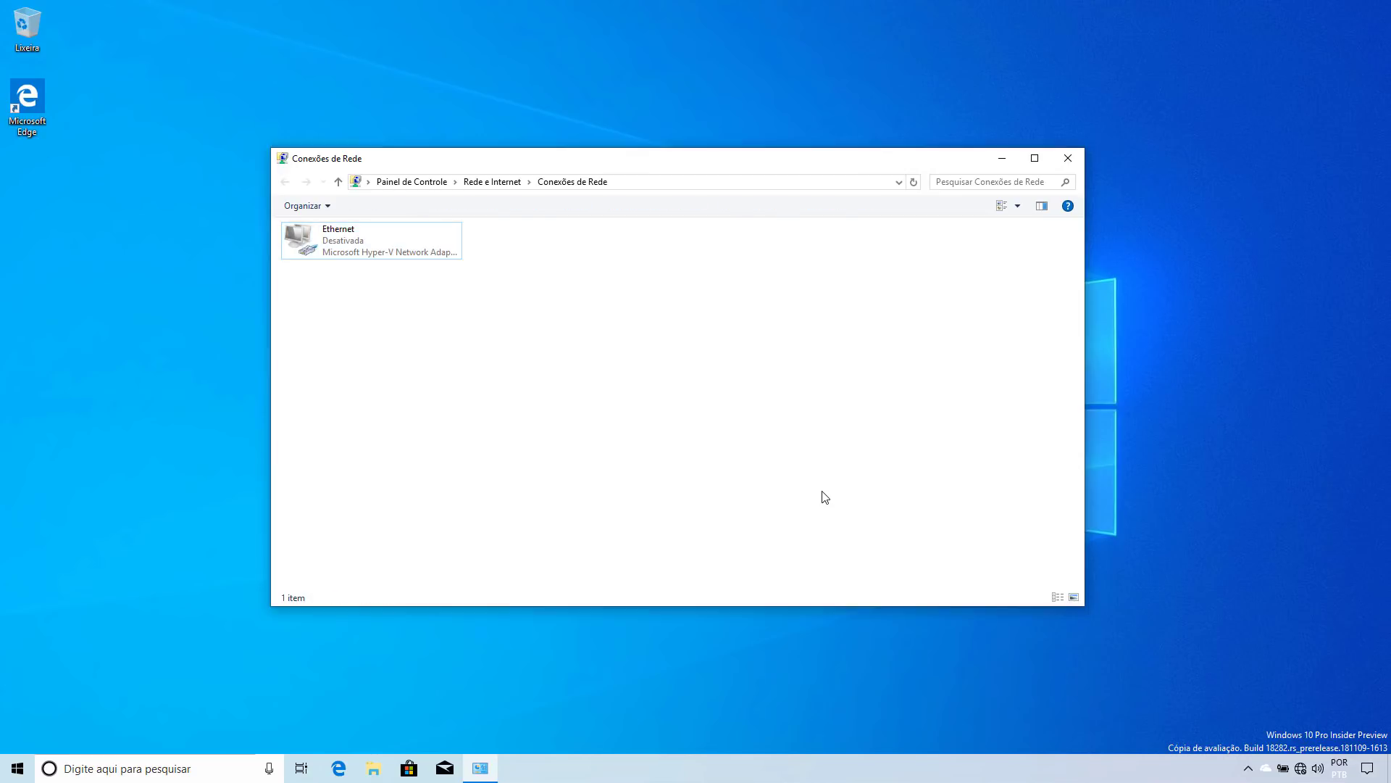
# Step: Enable the Ethernet adapter again and close the Network Connections window
pyautogui.click(362, 238)
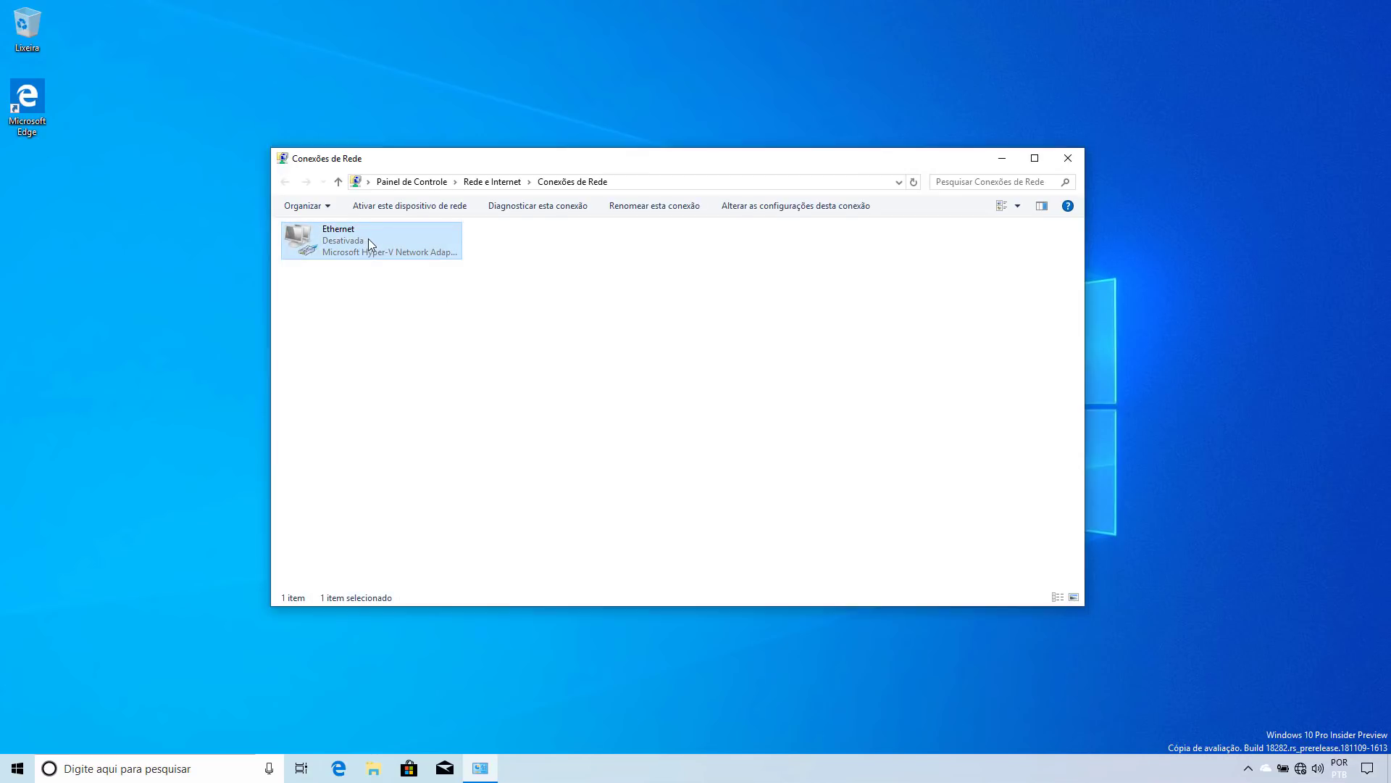
pyautogui.rightClick(368, 237)
pyautogui.click(414, 251)
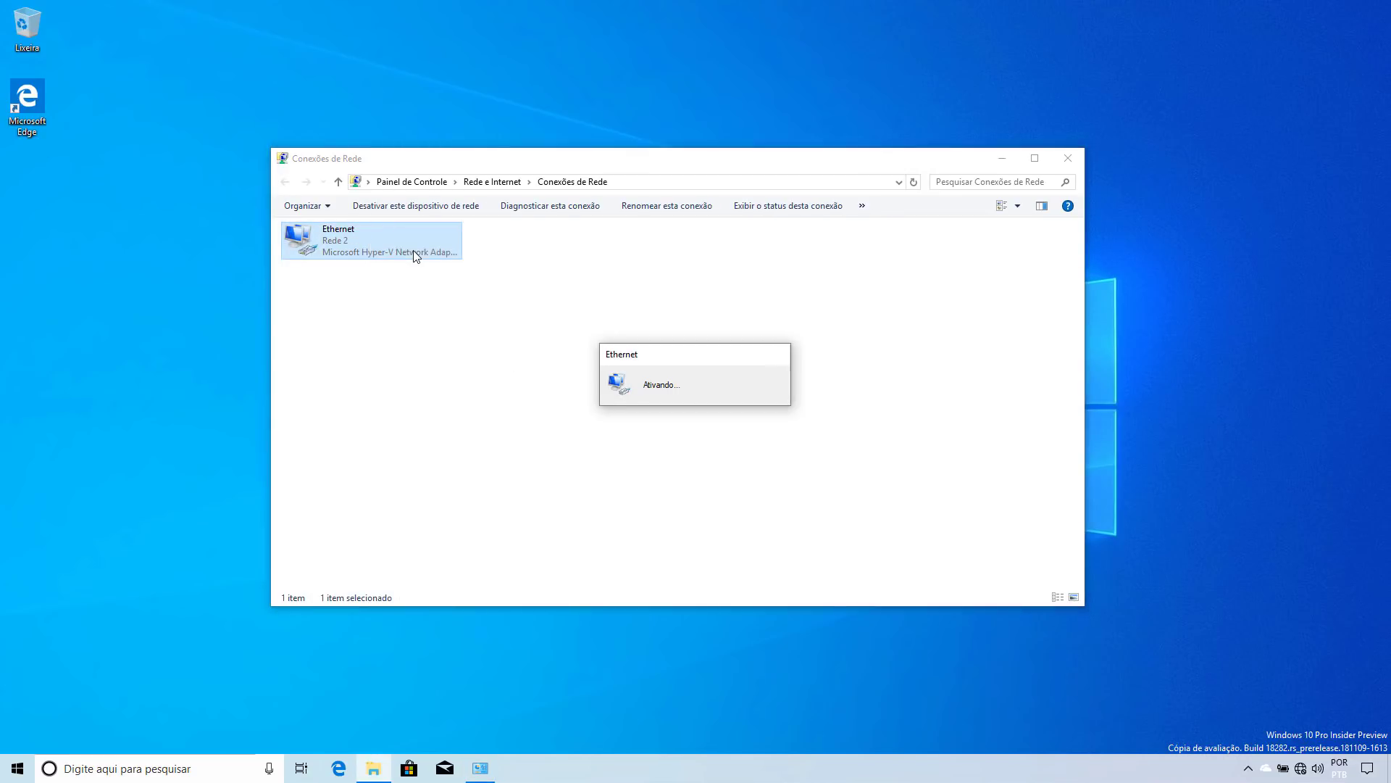
pyautogui.click(1068, 158)
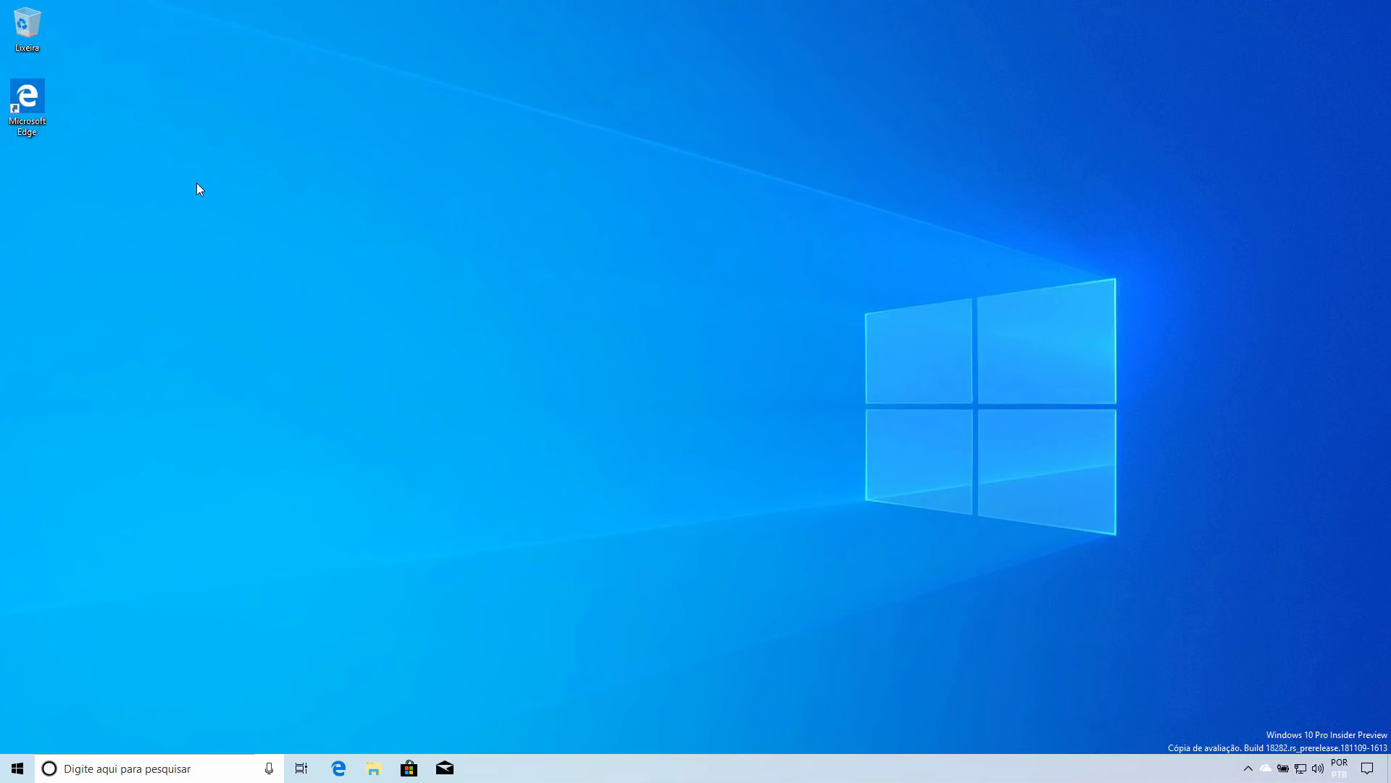
# Step: Open the Cores page of the Personalização settings and set the color choice to Escuro
pyautogui.click(22, 766)
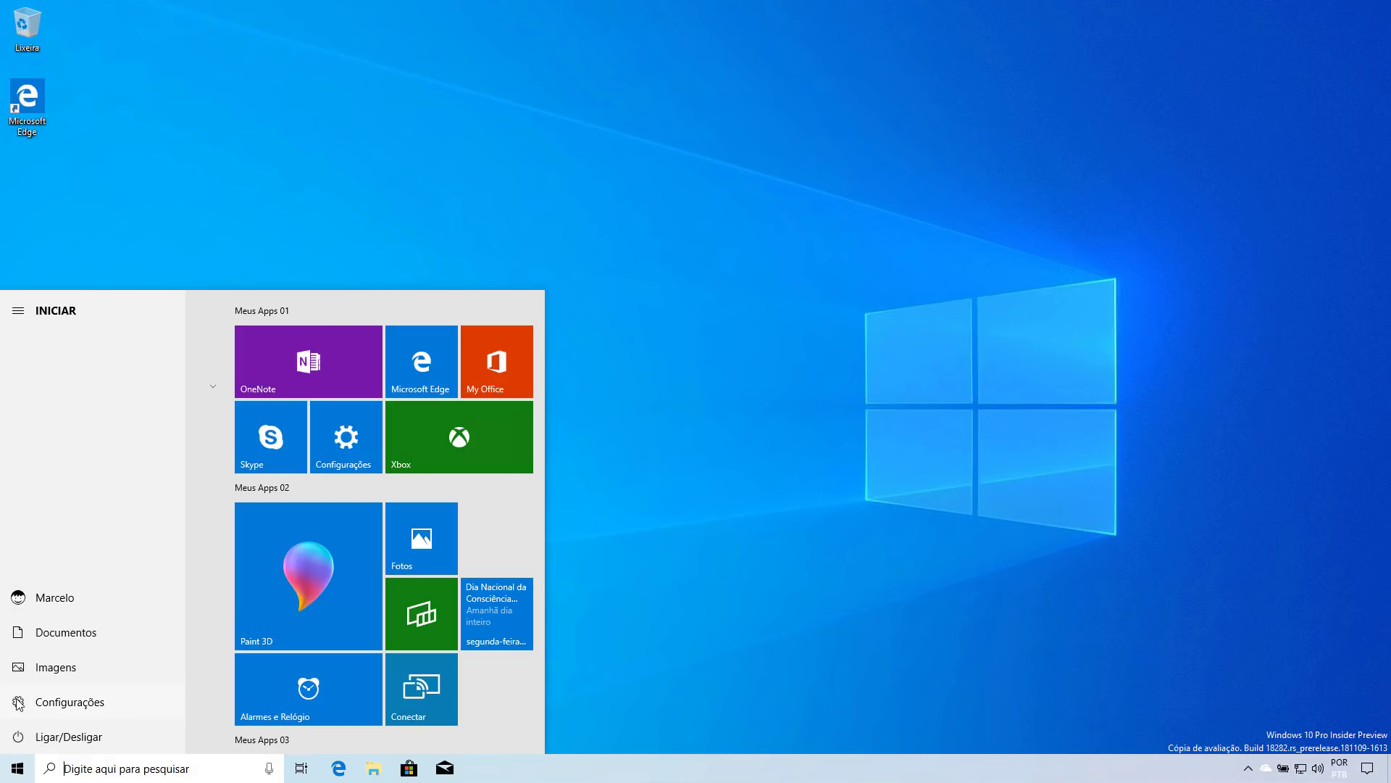
pyautogui.click(16, 700)
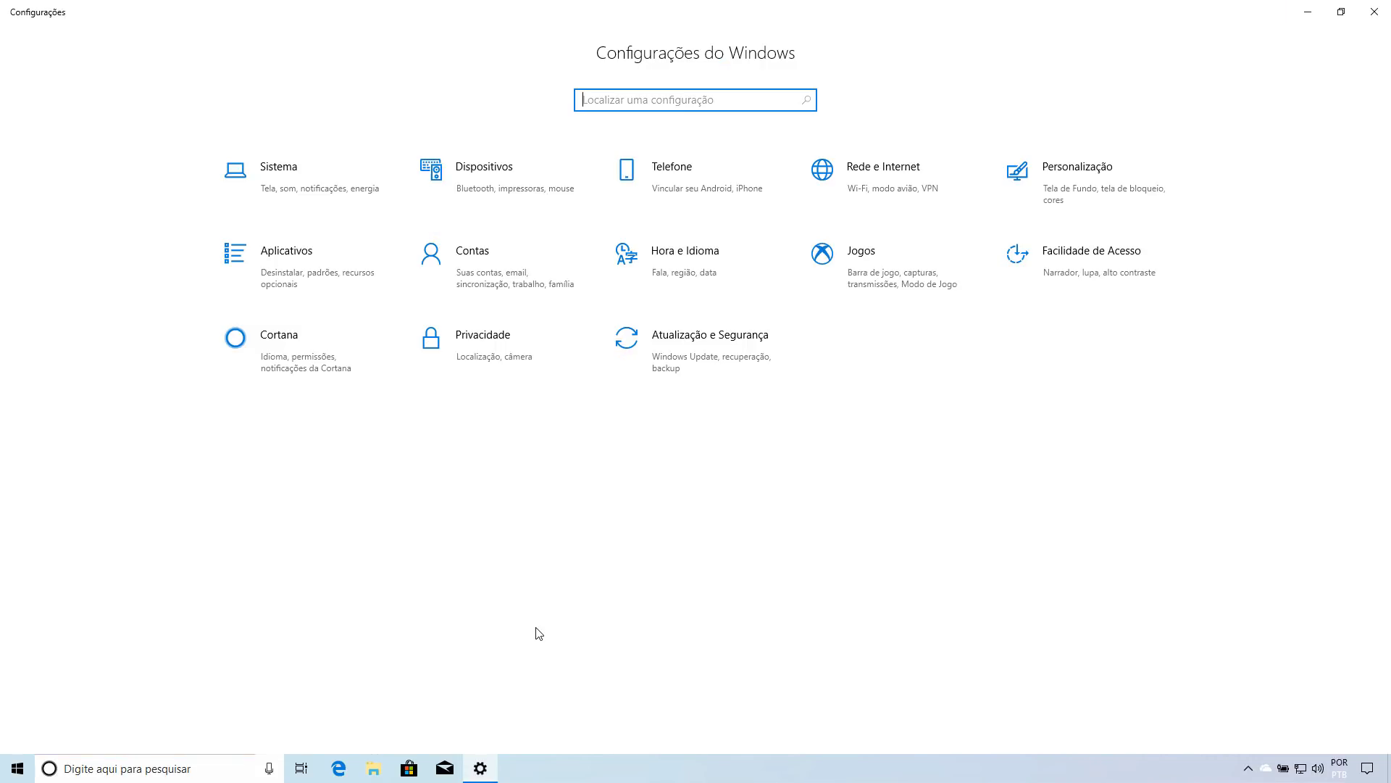
pyautogui.click(1123, 186)
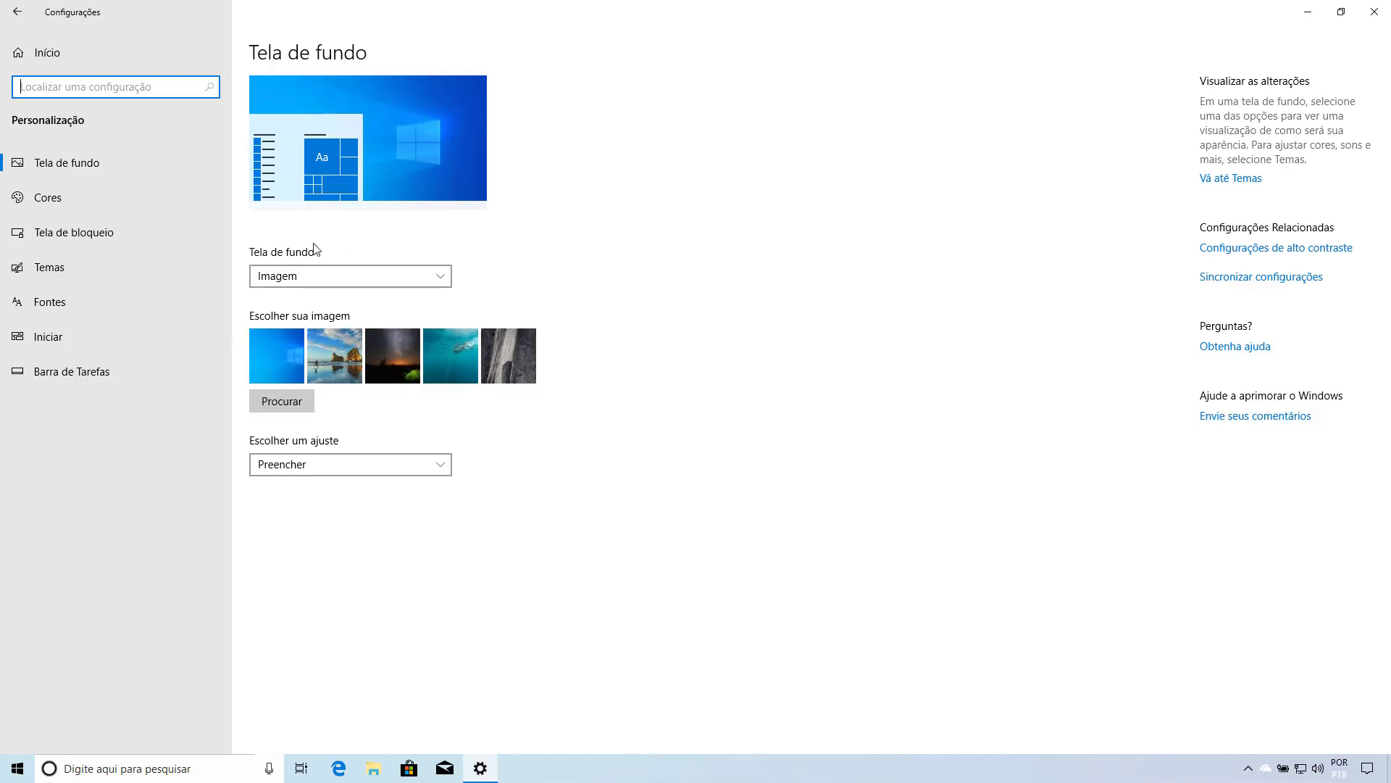
pyautogui.click(76, 198)
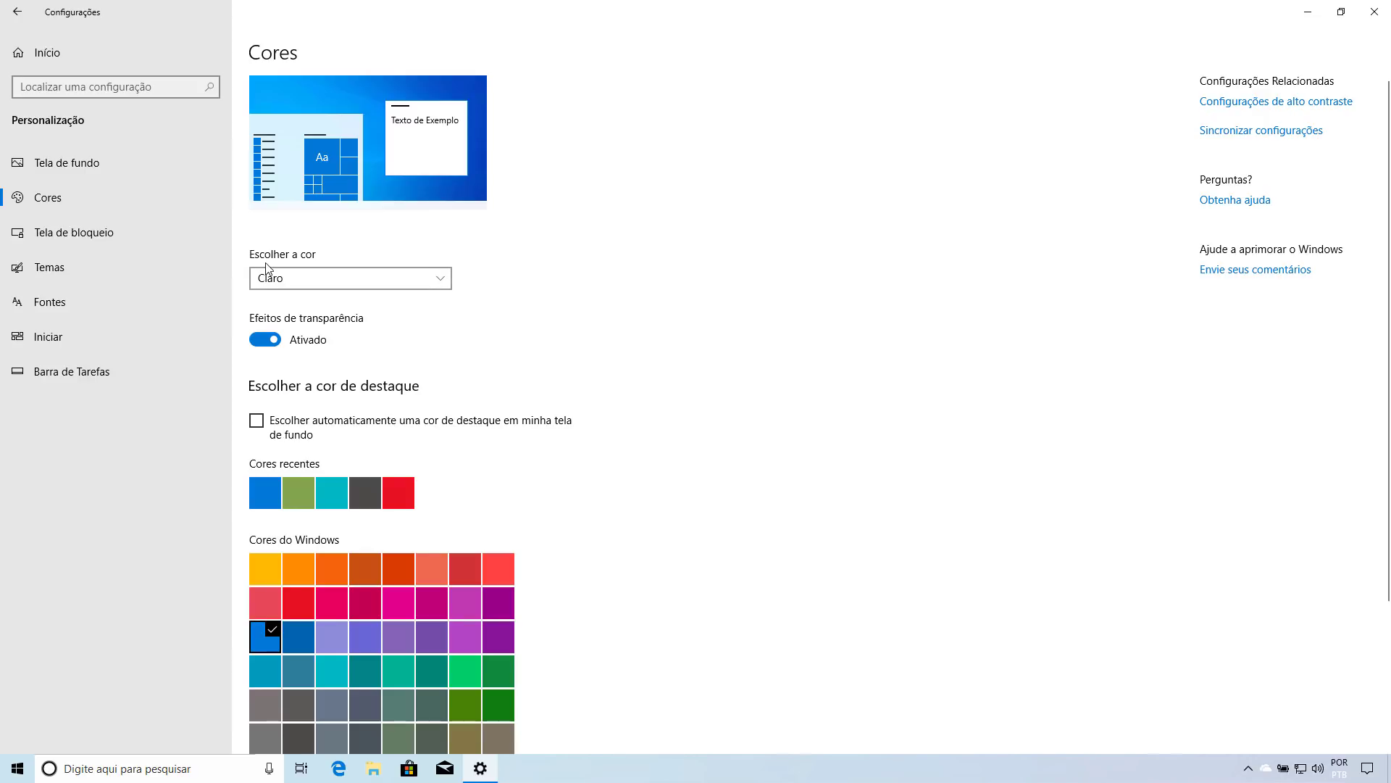
pyautogui.click(432, 277)
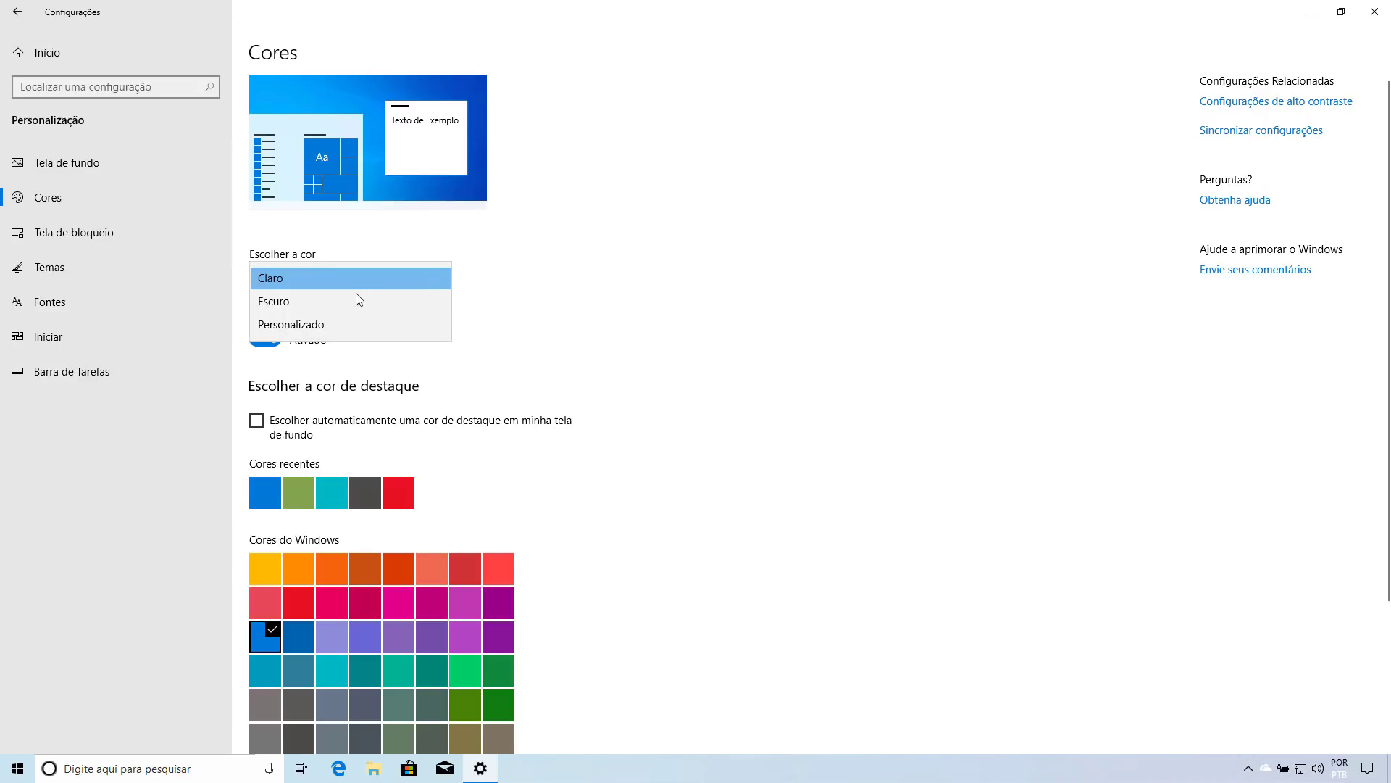
pyautogui.click(333, 294)
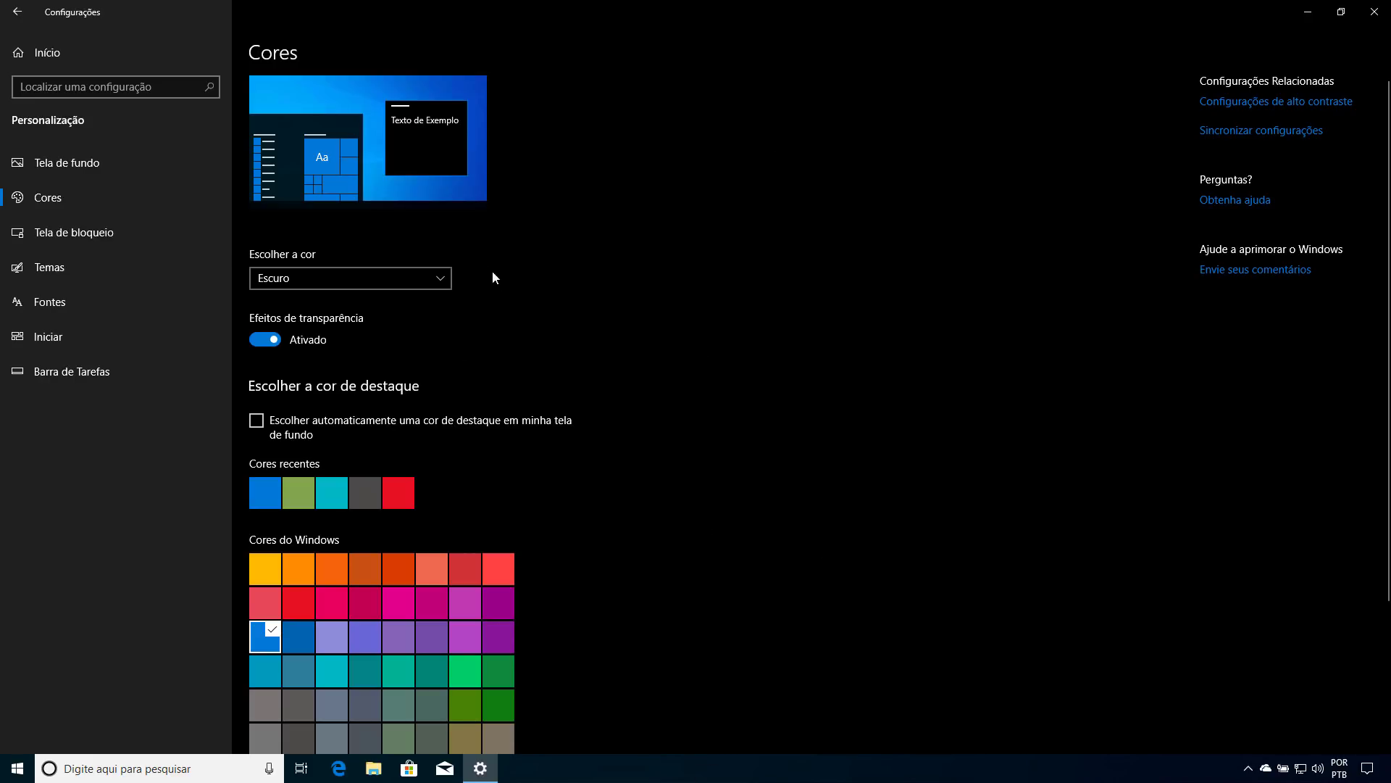
# Step: Set the color choice to Personalizado with the default Windows mode Claro, checking the Start menu's look in each mode
pyautogui.click(441, 282)
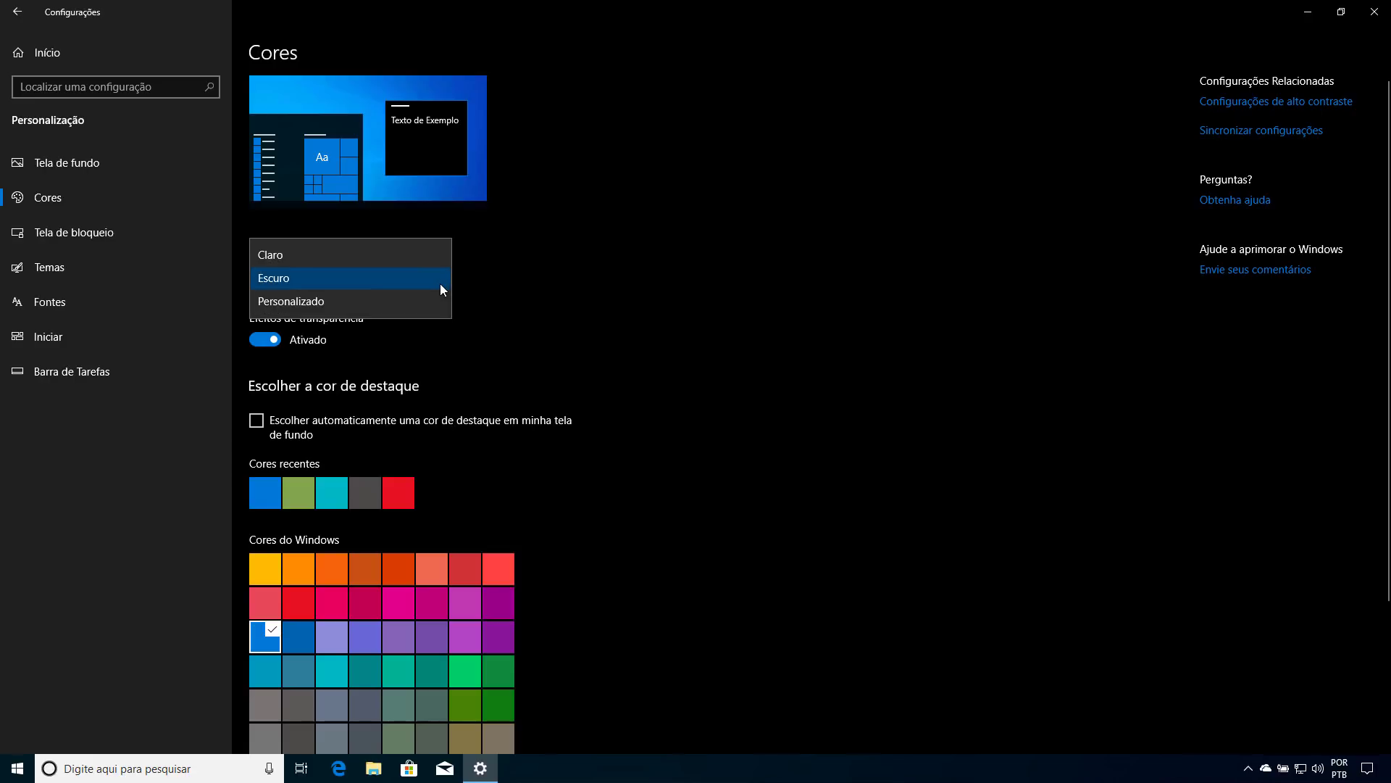
pyautogui.click(342, 301)
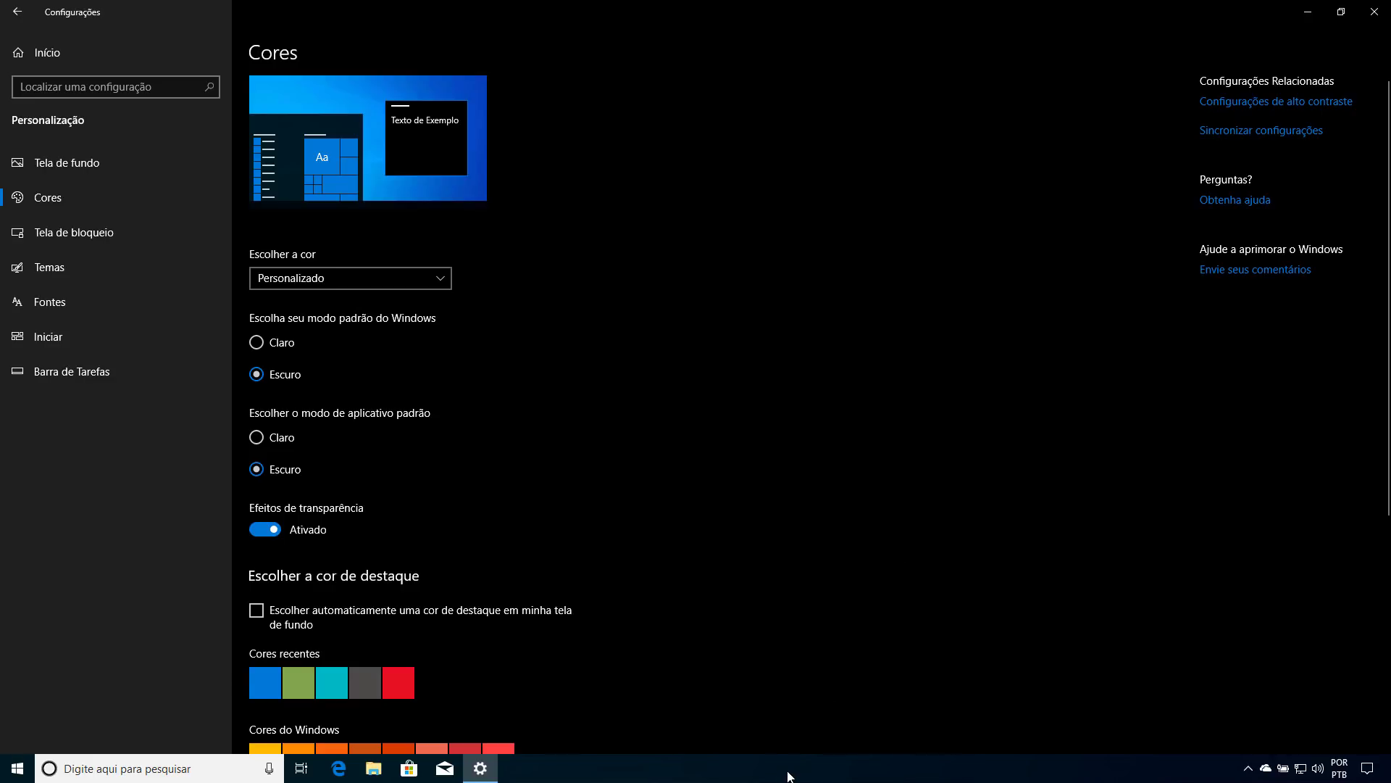
pyautogui.click(45, 772)
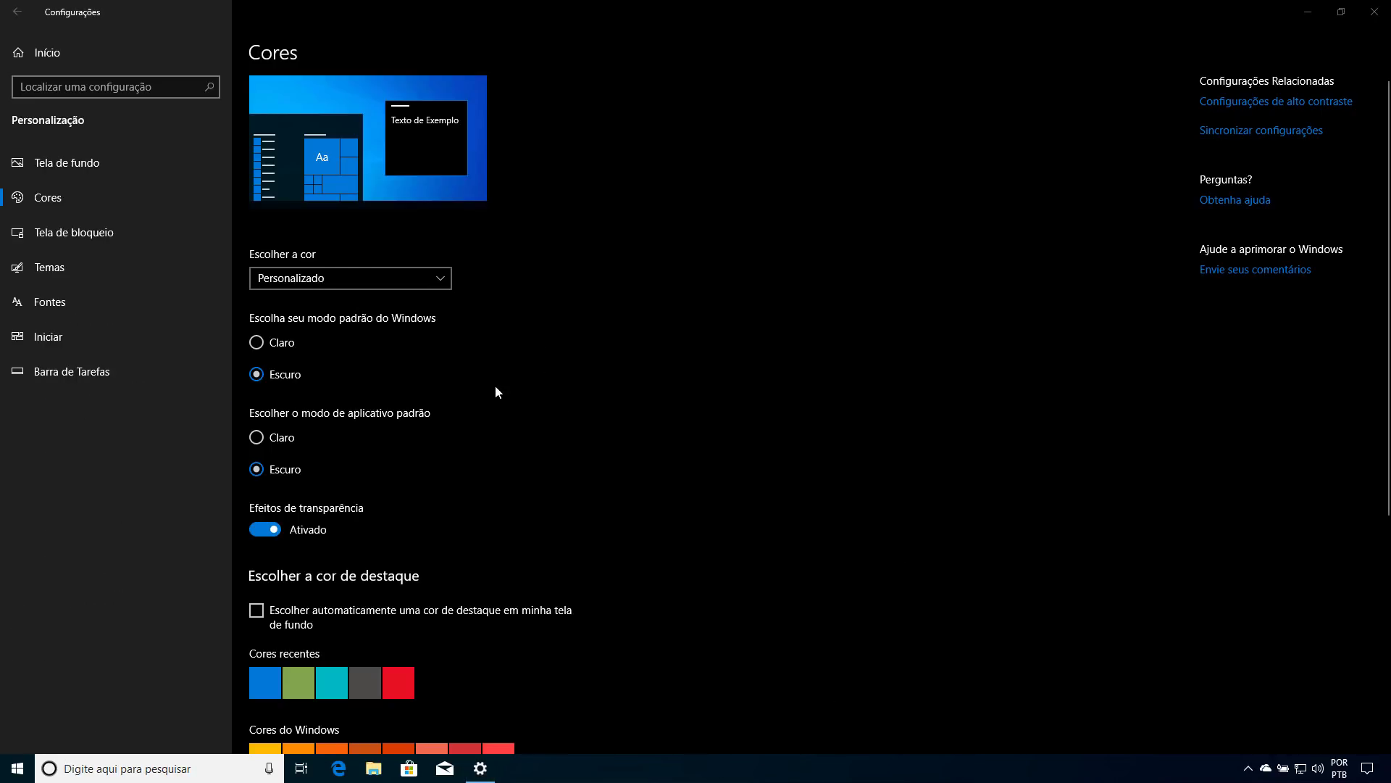
pyautogui.click(257, 343)
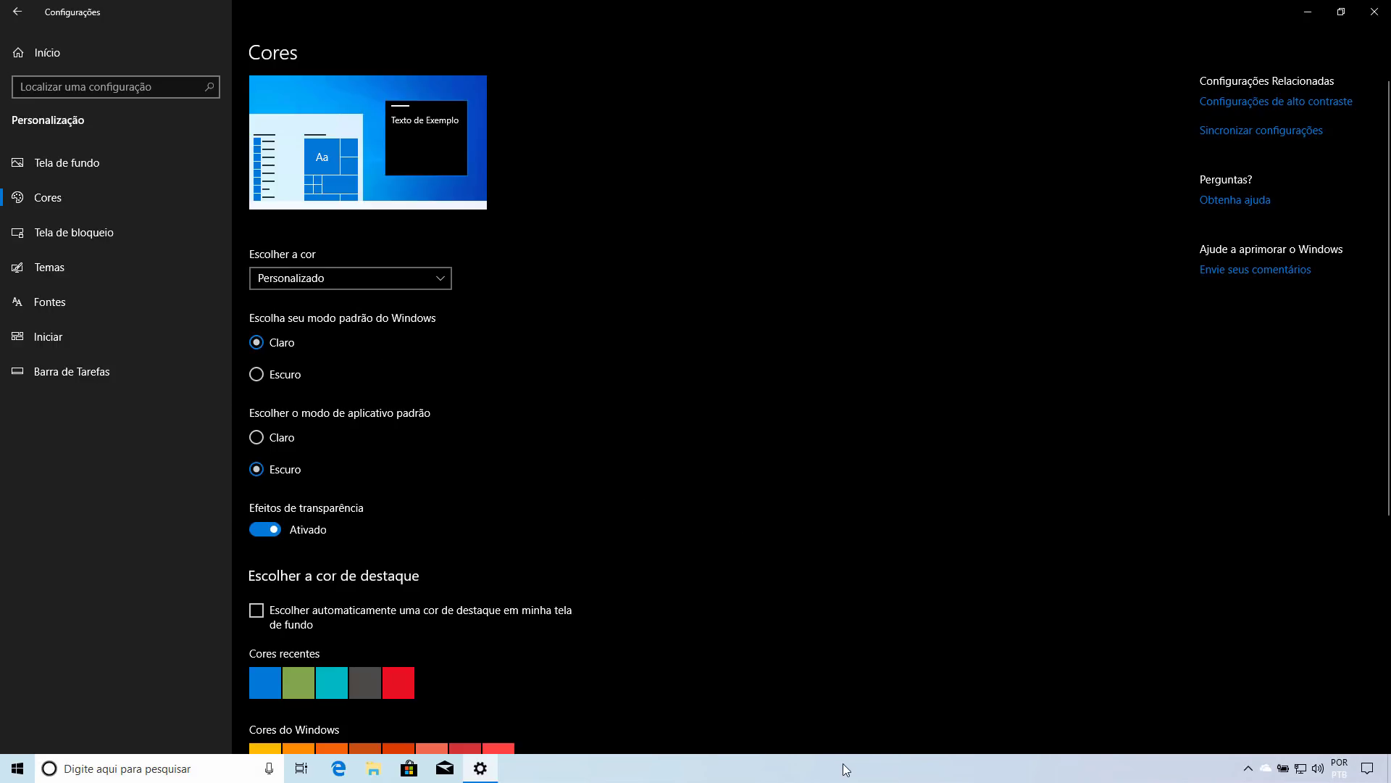
pyautogui.click(17, 769)
pyautogui.click(842, 403)
# Step: Set the default app mode to Claro and the default Windows mode to Escuro, and close Settings
pyautogui.click(257, 437)
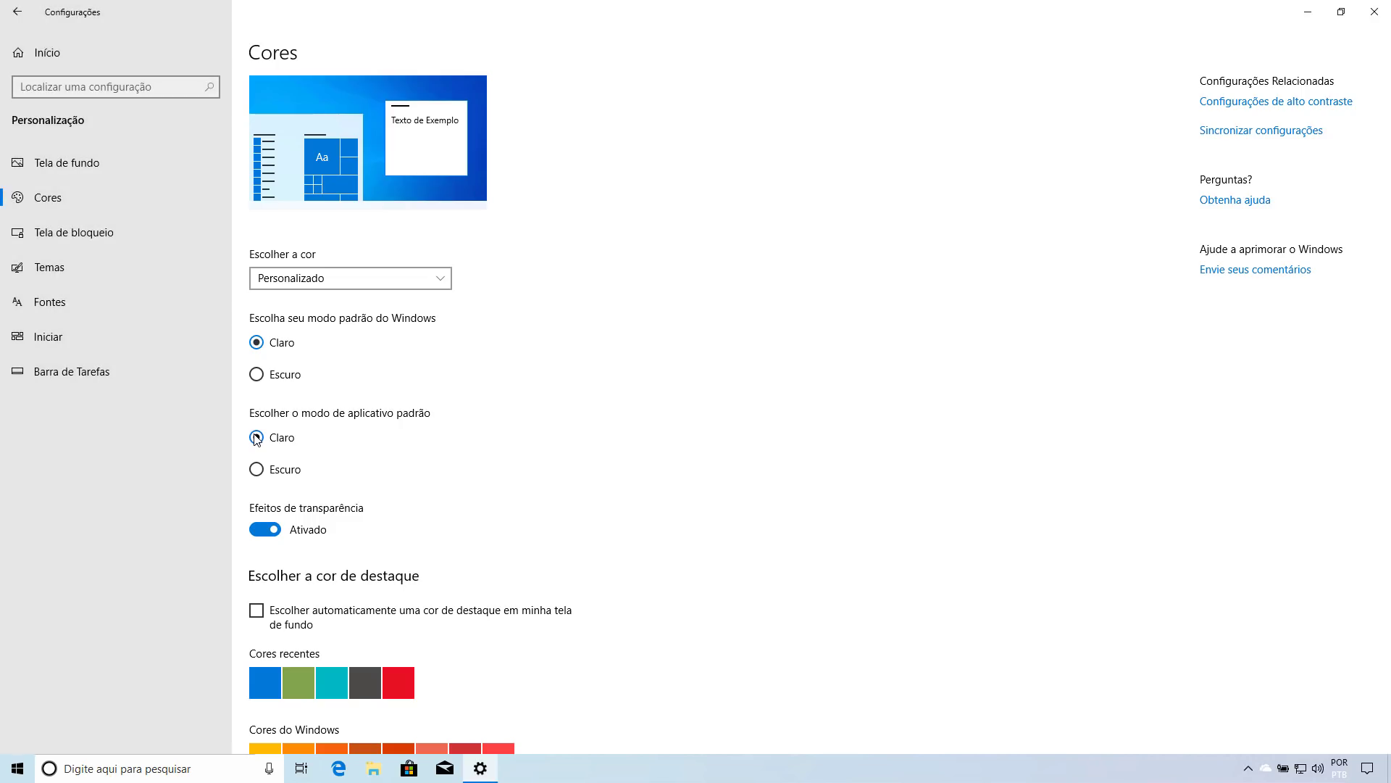
pyautogui.click(257, 373)
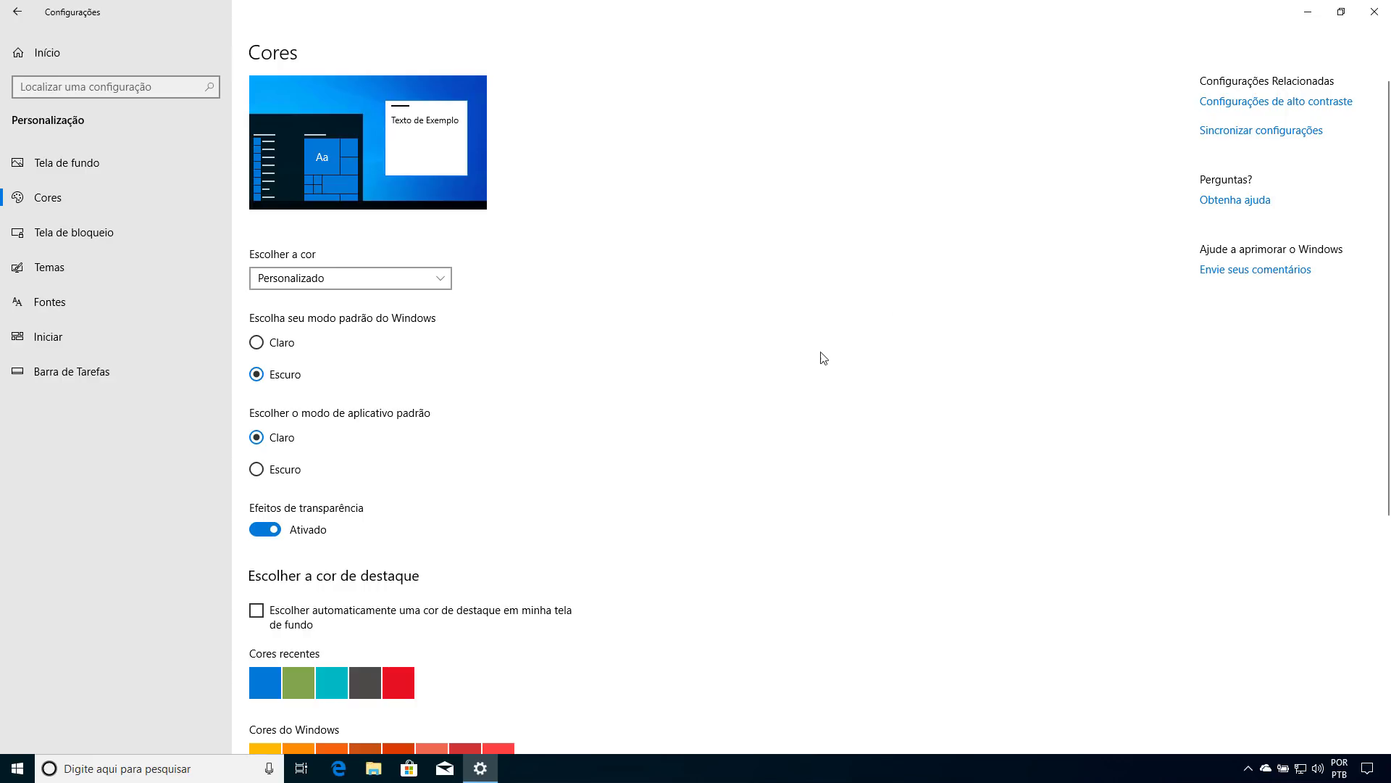
pyautogui.click(1373, 20)
# Step: View the screen snipping modes through the Captura de tela quick action and dismiss them
pyautogui.click(1373, 770)
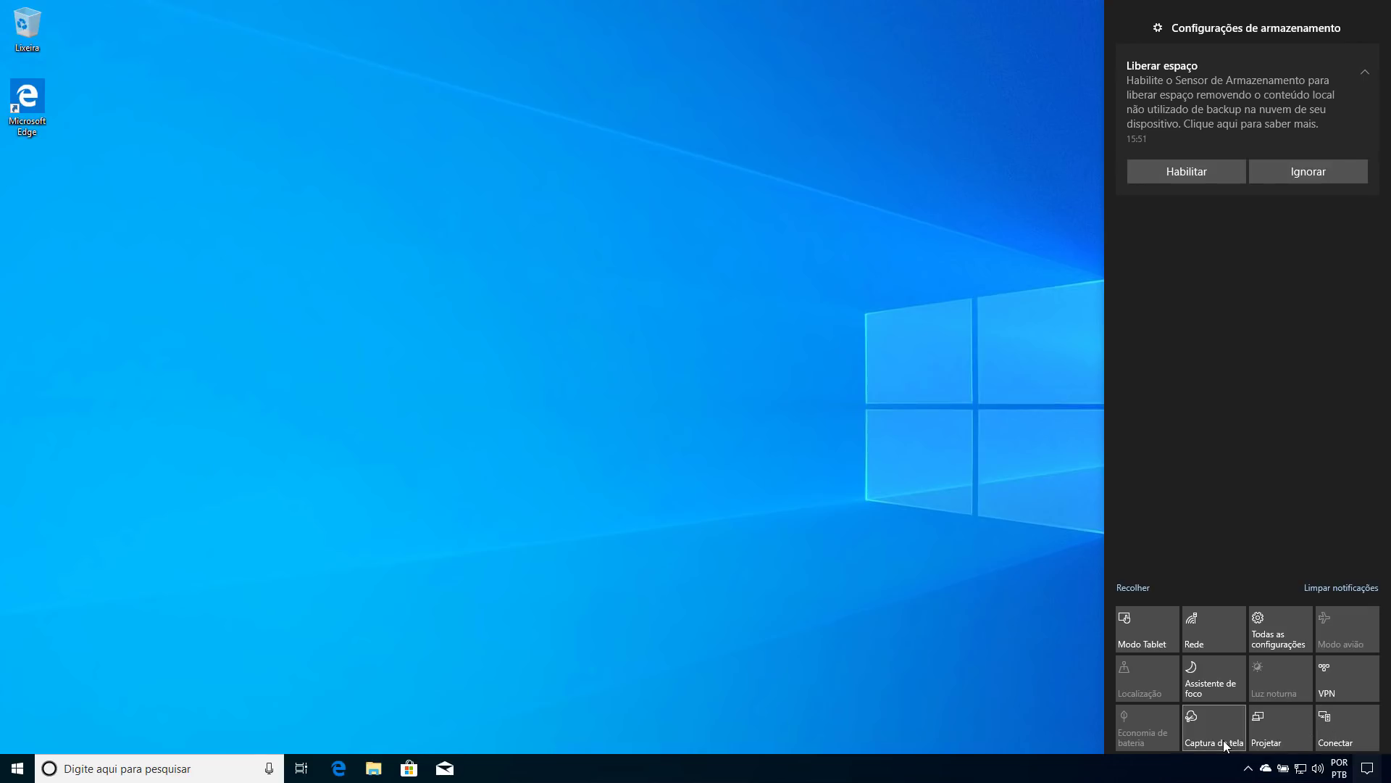
pyautogui.click(1215, 724)
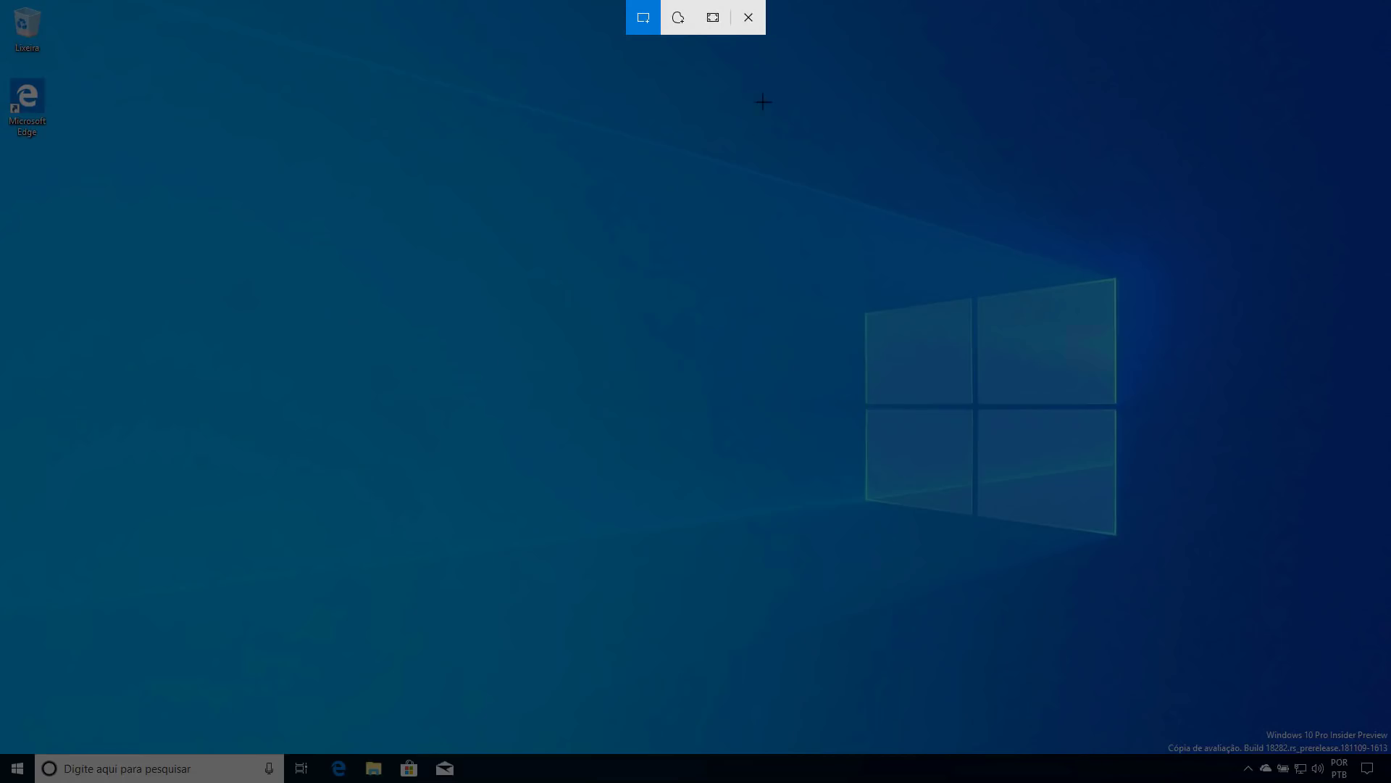
pyautogui.click(746, 16)
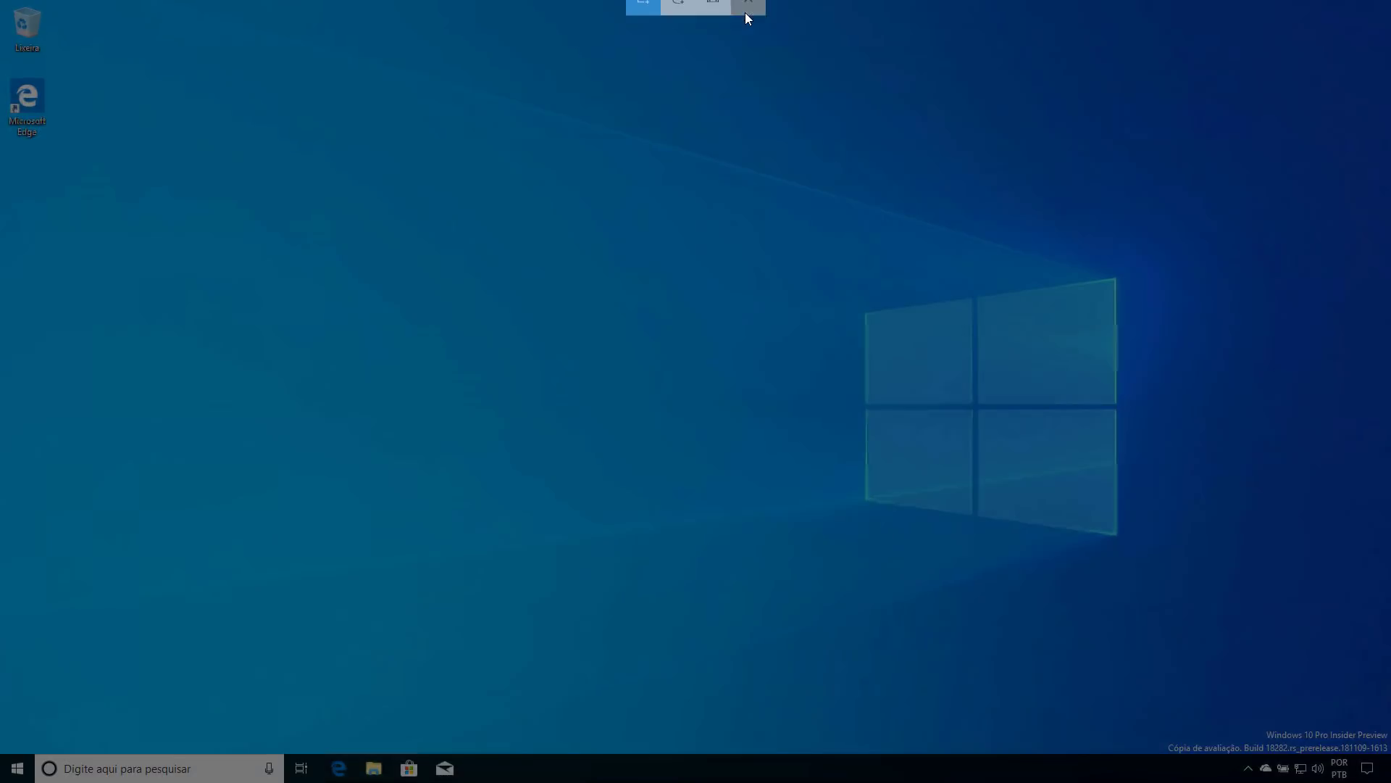
# Step: Search for the Ferramenta de Captura app, open it to view its window, and close it
pyautogui.click(17, 775)
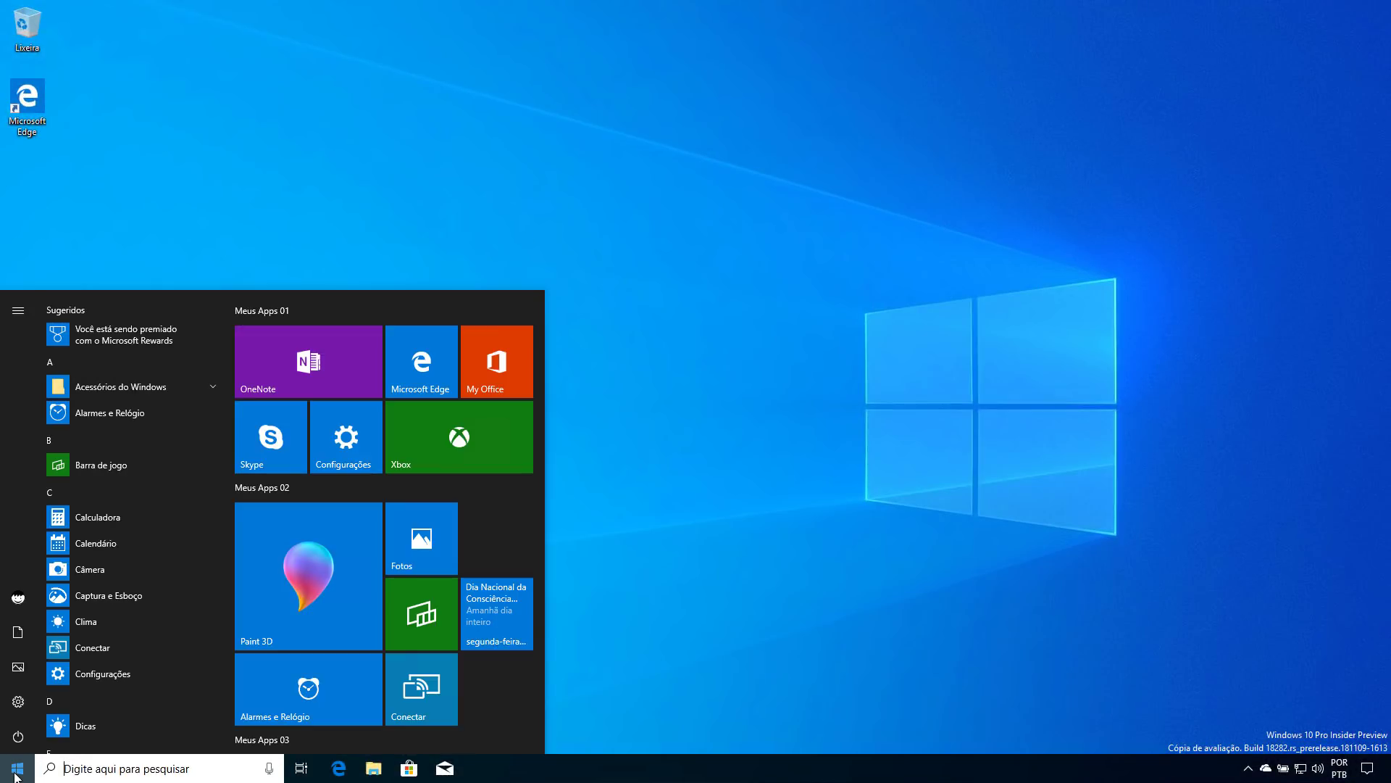
pyautogui.write('capc')
pyautogui.click(172, 379)
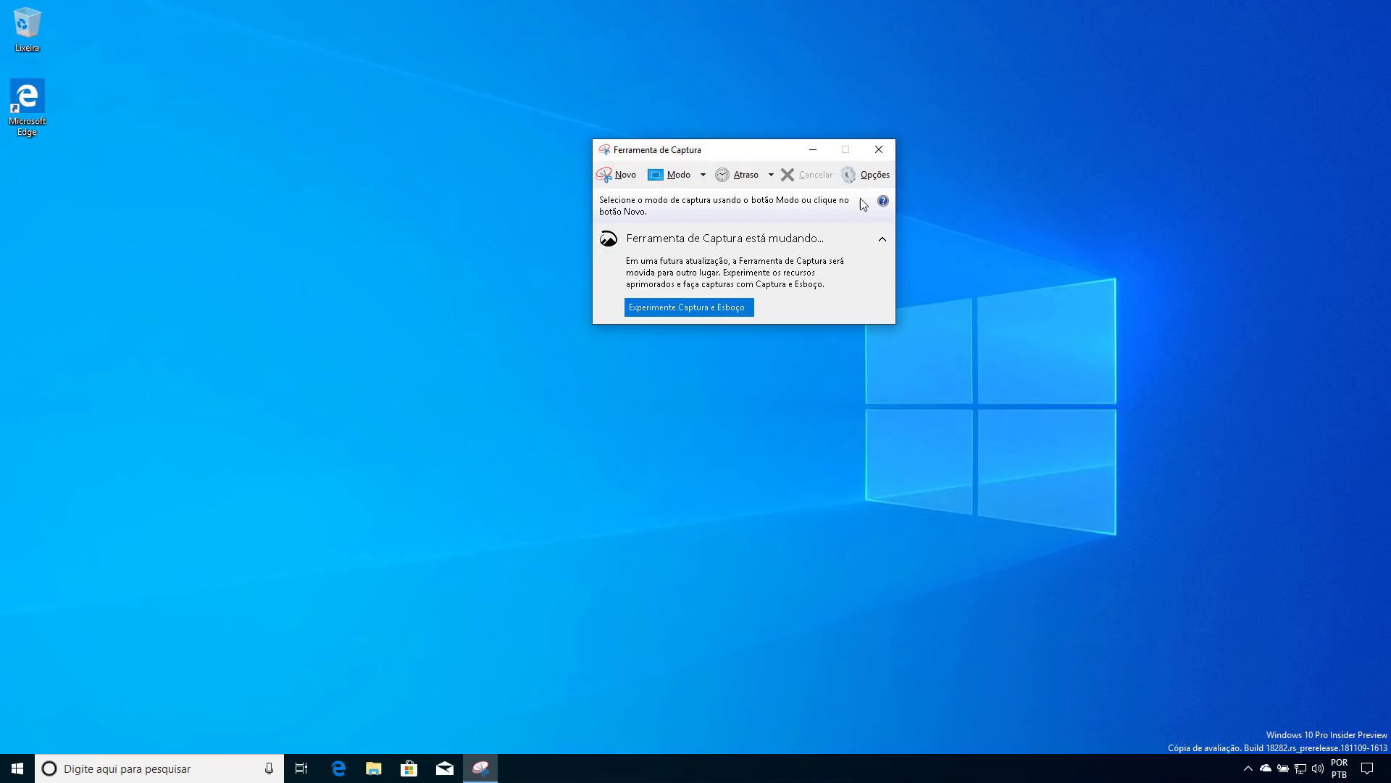
pyautogui.click(877, 151)
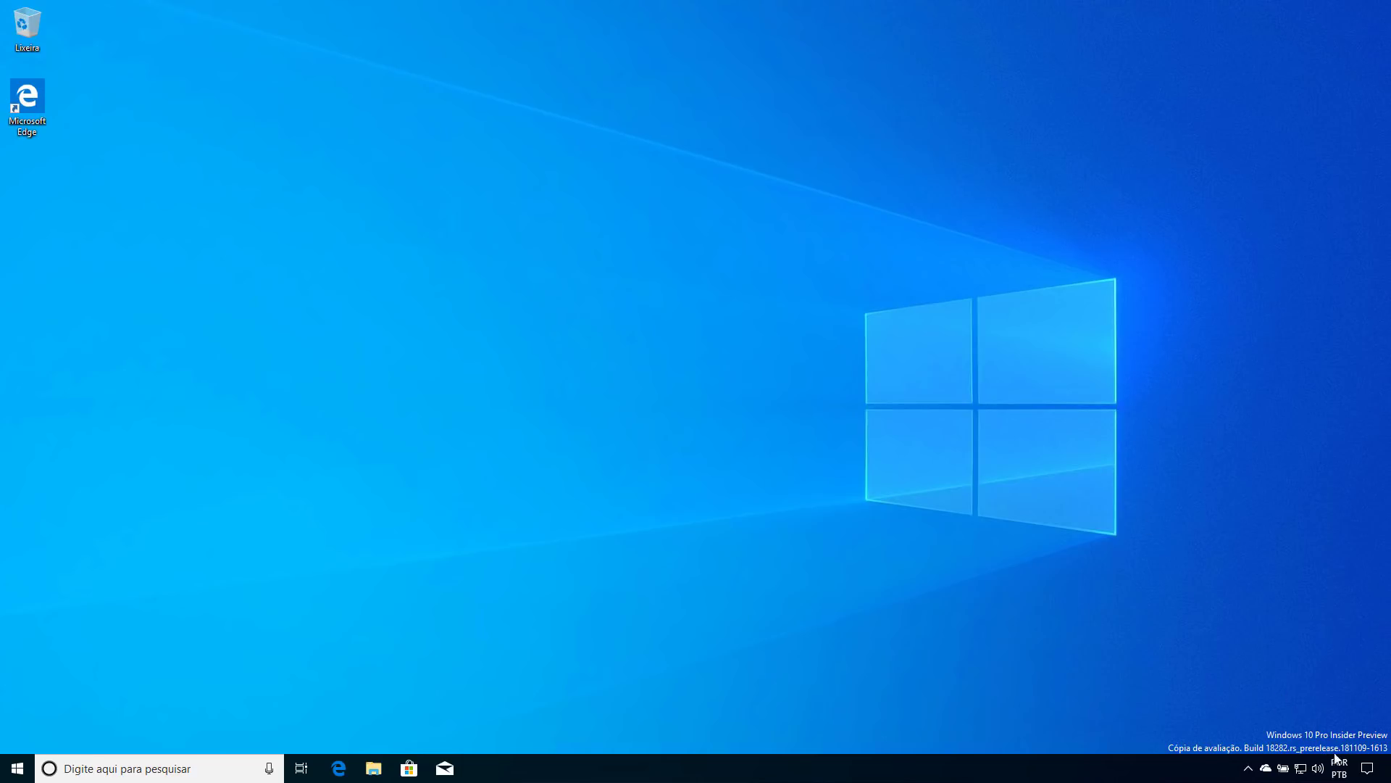
# Step: Bring up the snipping modes again from the Captura de tela quick action and dismiss them without capturing
pyautogui.click(1368, 768)
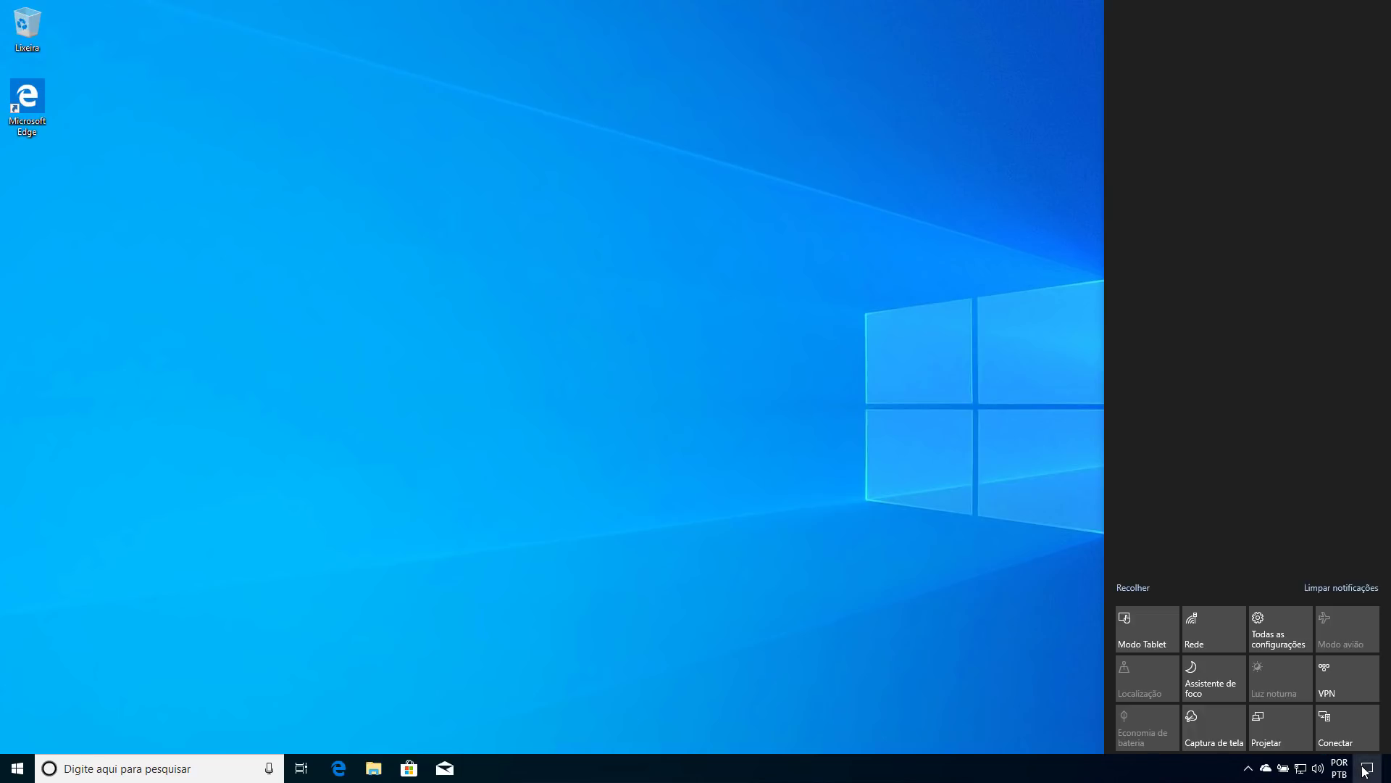
pyautogui.click(1216, 719)
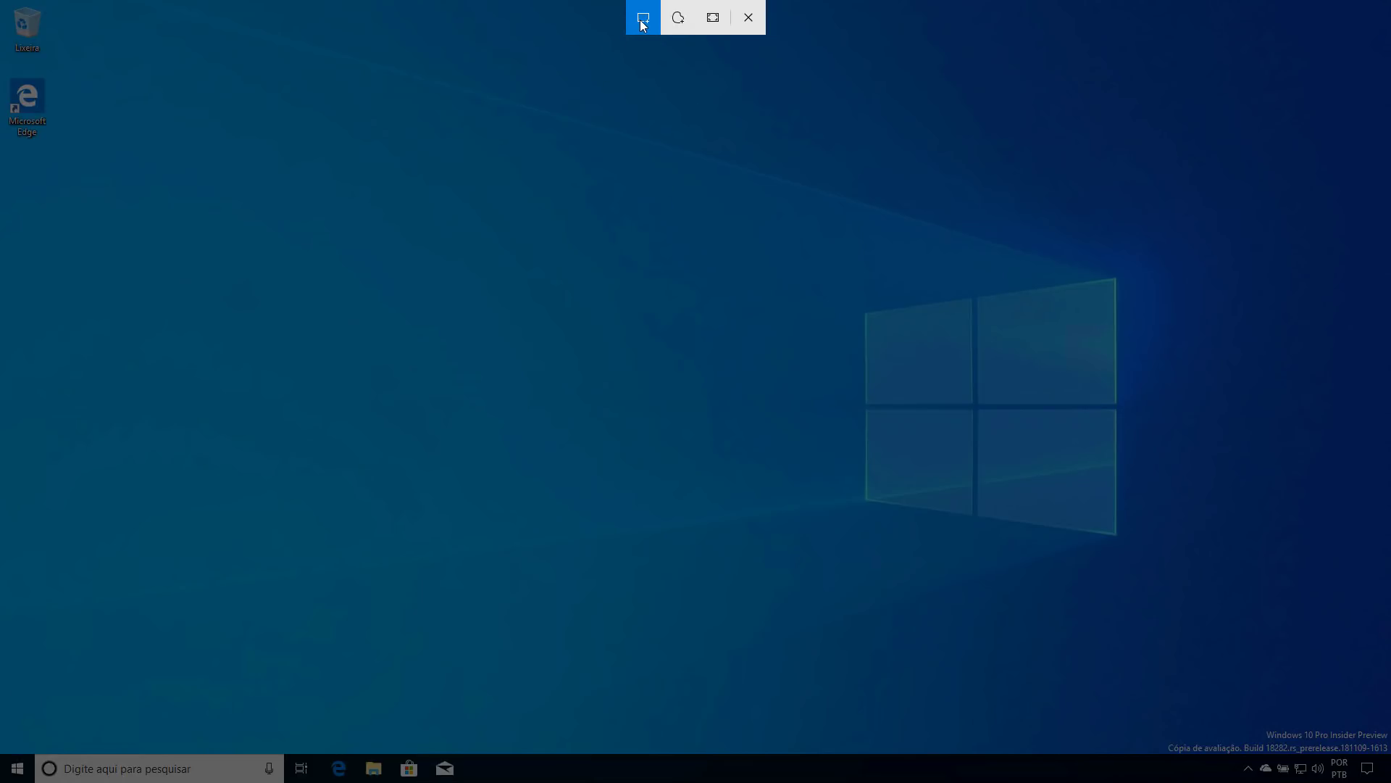
pyautogui.click(751, 21)
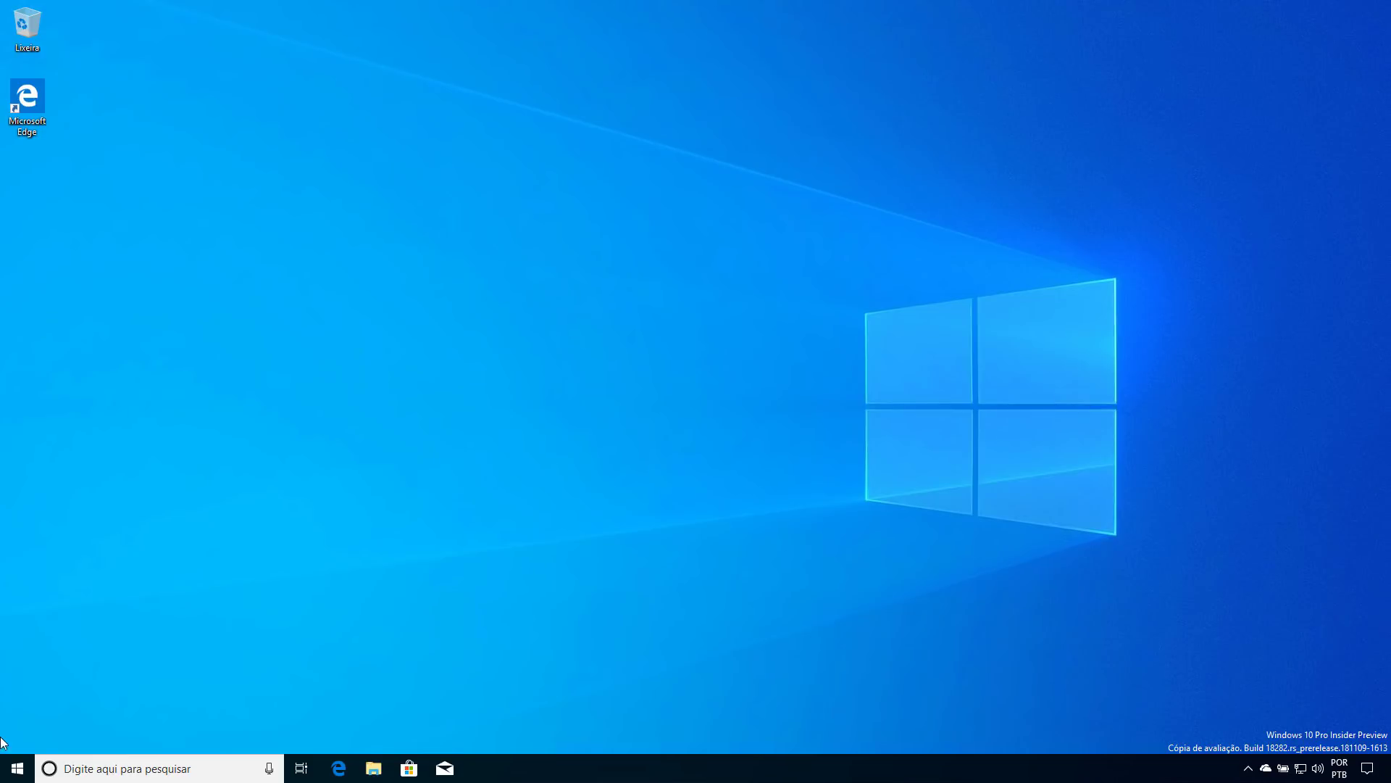
# Step: Open mswiki.com.br in Microsoft Edge and open the article about the corrected Windows 10 October update (1809)
pyautogui.click(339, 766)
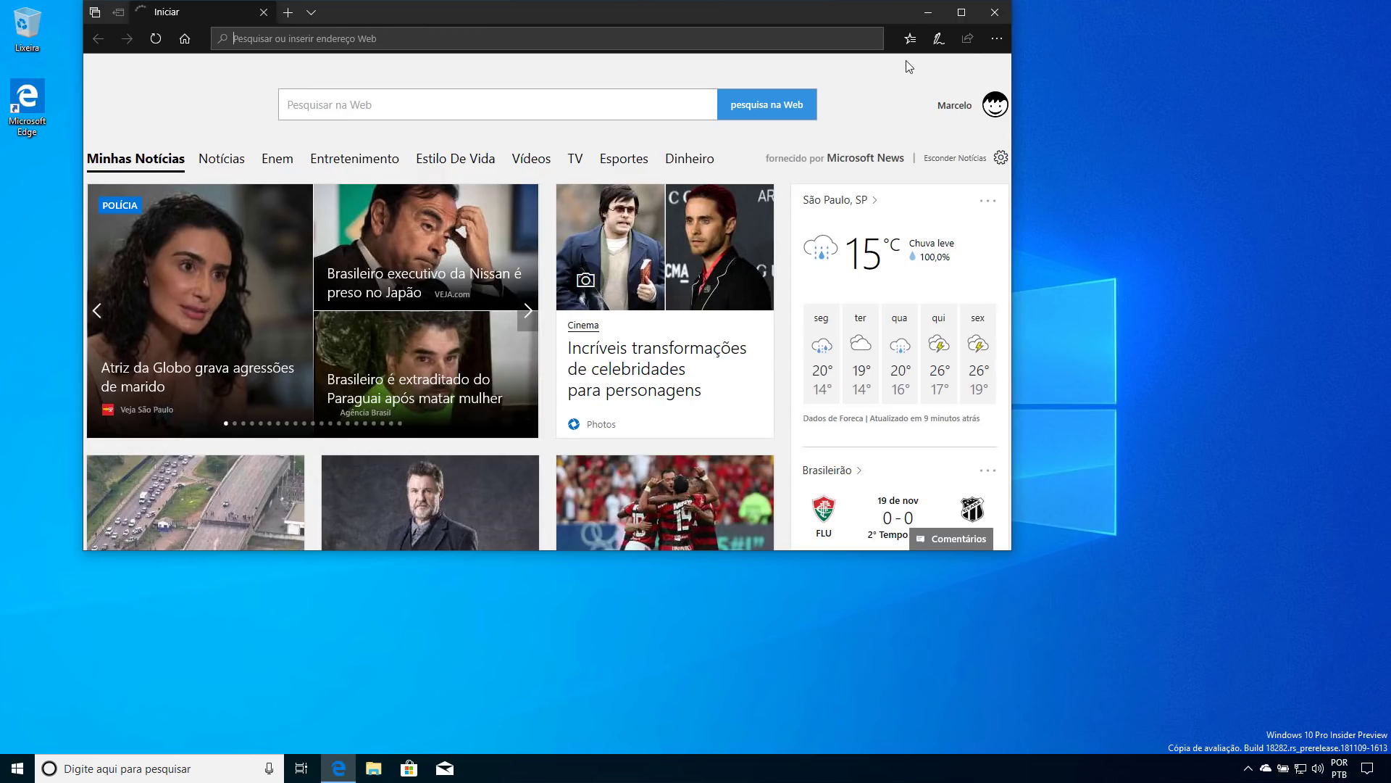
pyautogui.moveTo(854, 9); pyautogui.dragTo(983, 87)
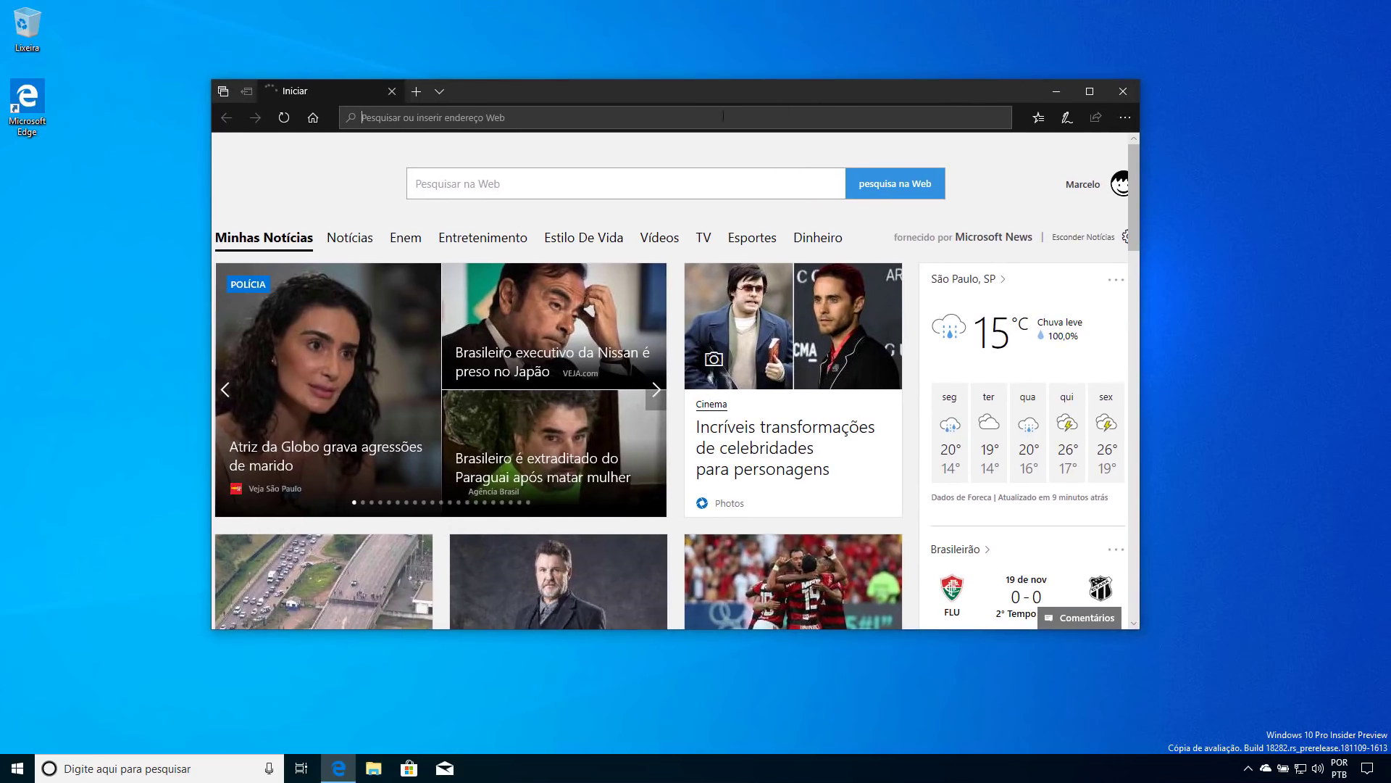
pyautogui.write('mswiki.com.br/')
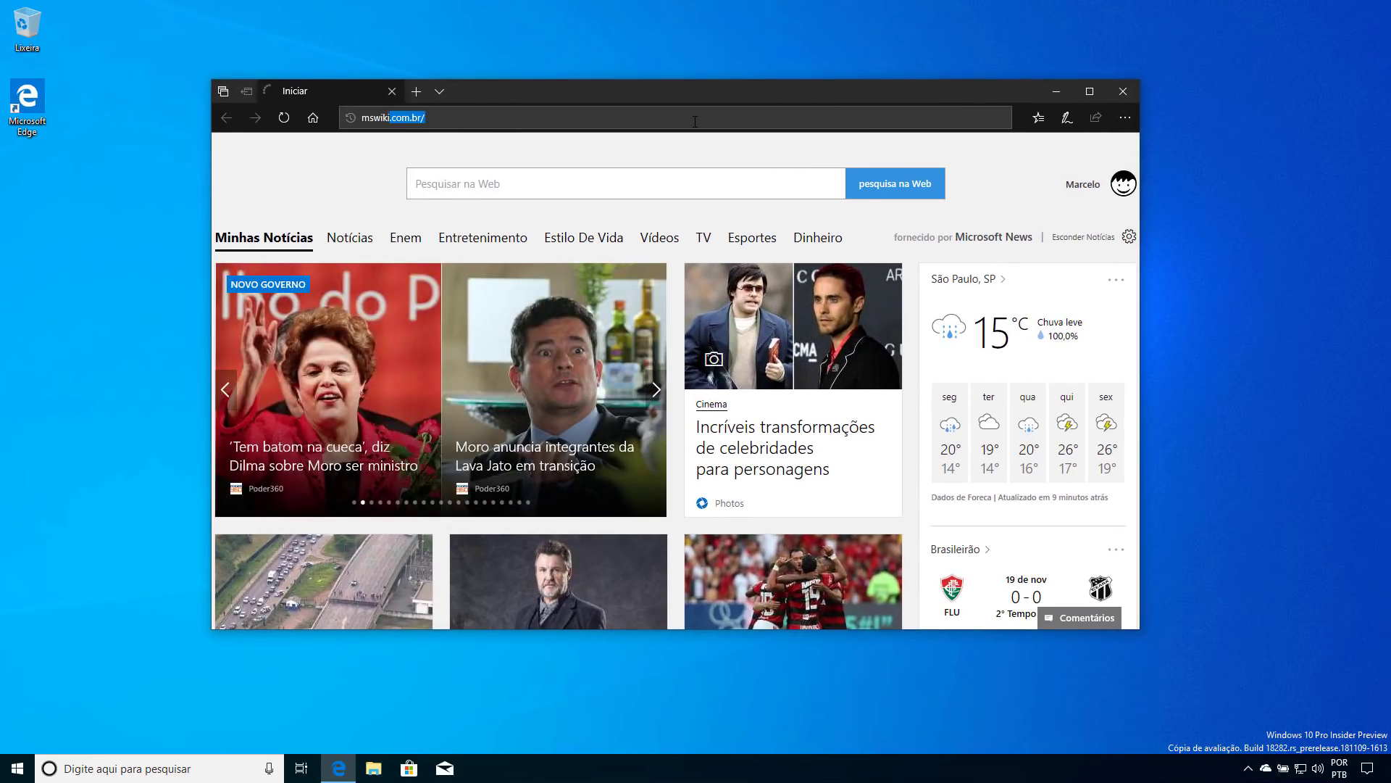
pyautogui.press('Return')
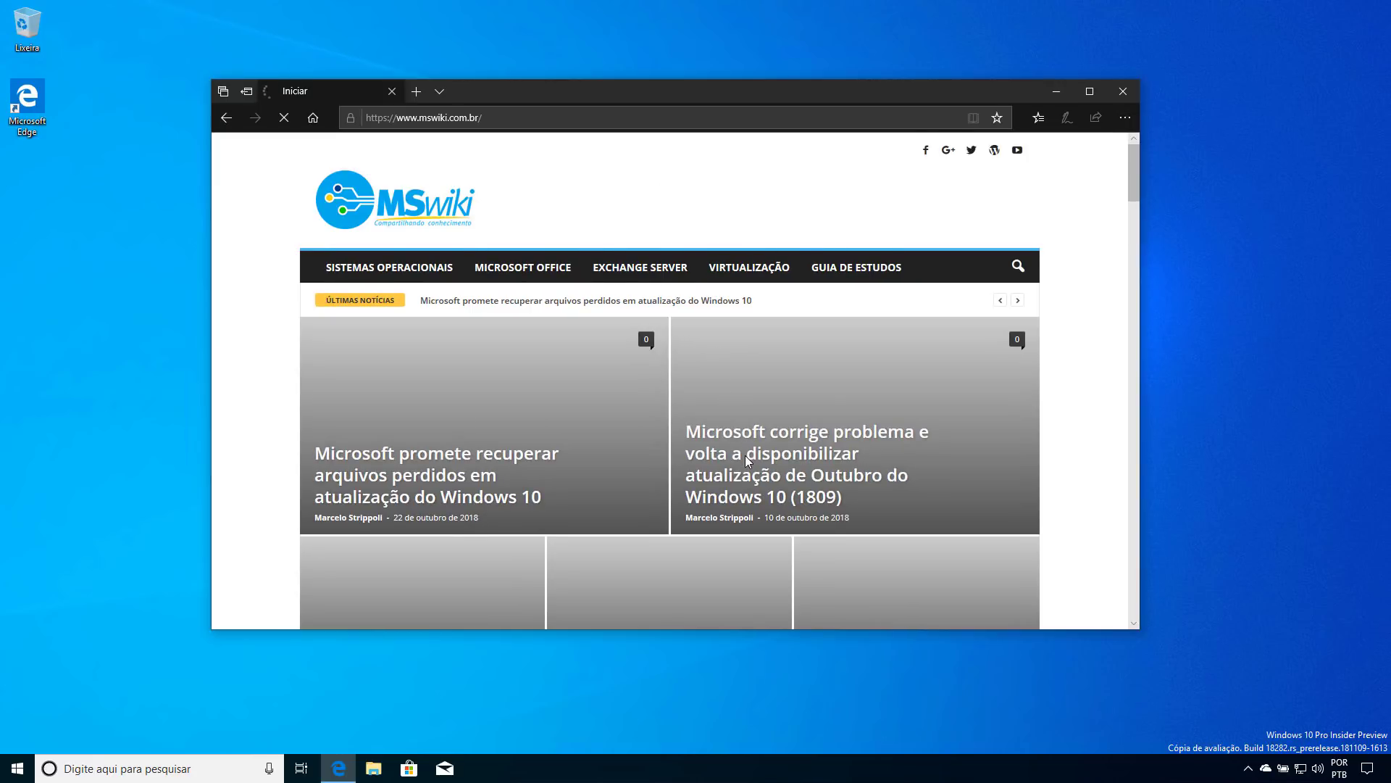
pyautogui.click(747, 459)
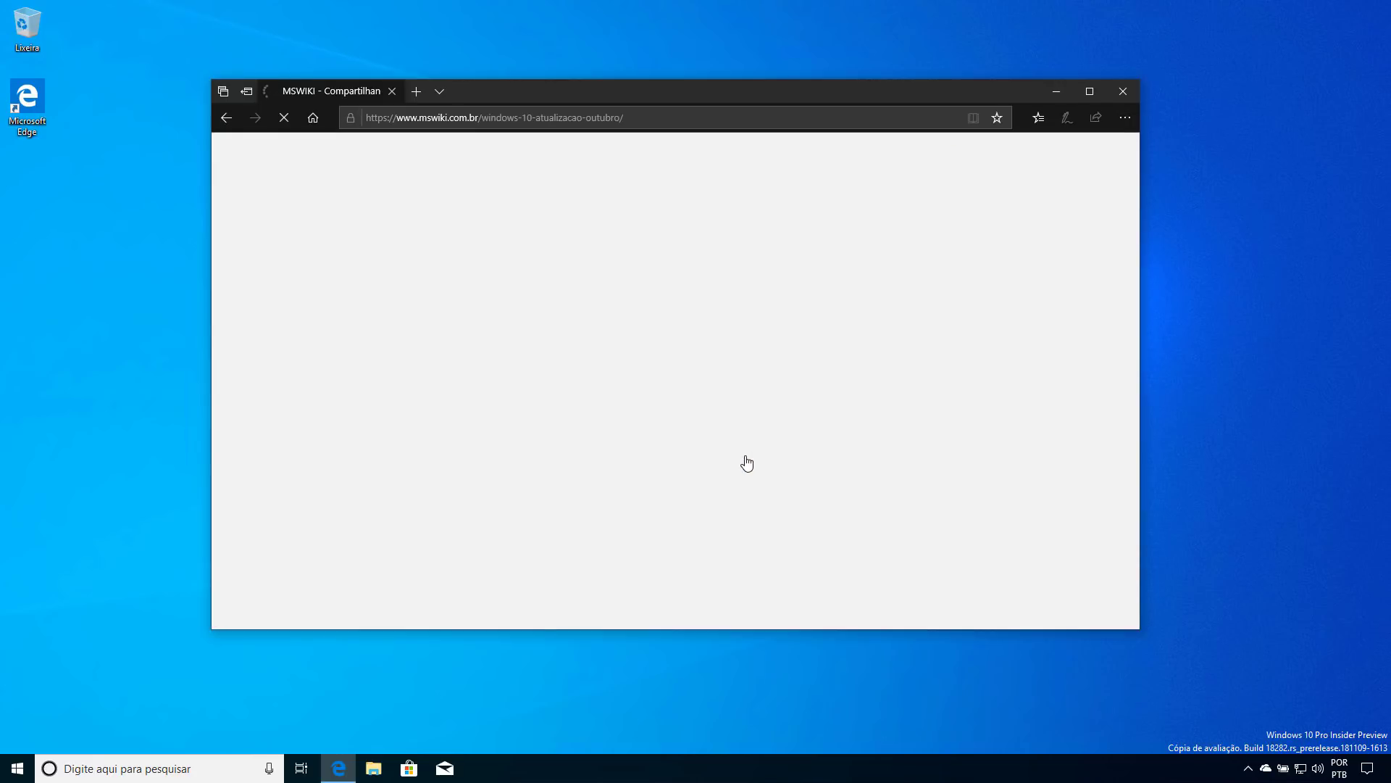
# Step: Capture a rectangular snip of the whole Edge window with the Captura de tela quick action
pyautogui.click(1368, 770)
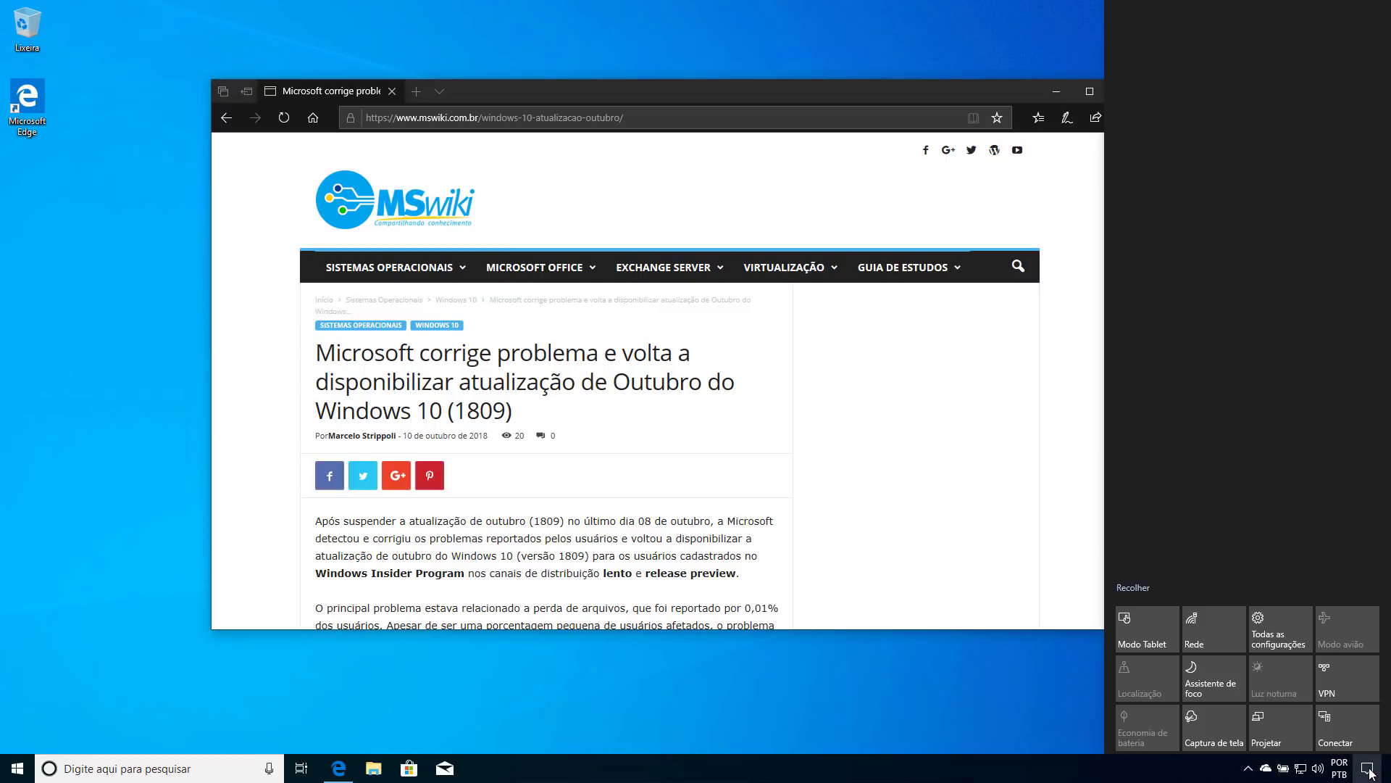
pyautogui.click(1219, 722)
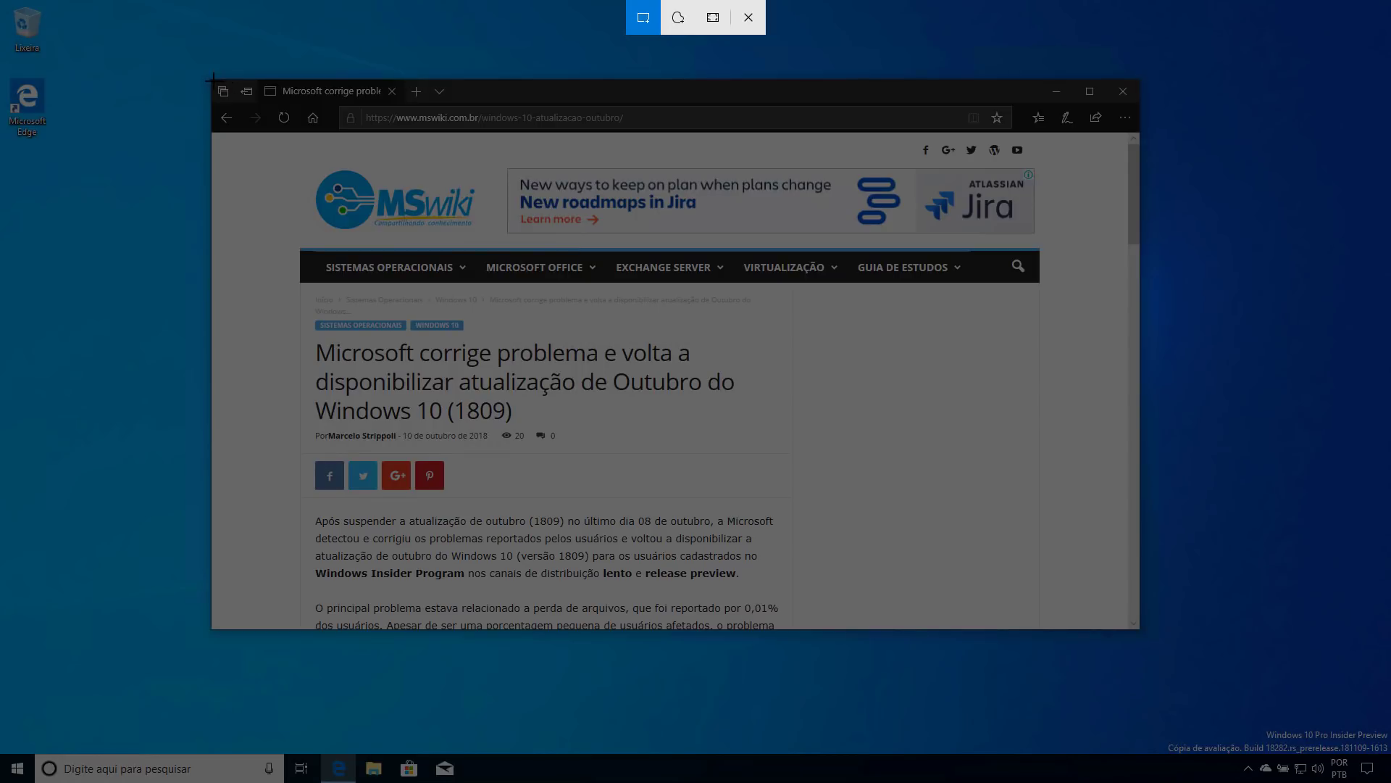
pyautogui.moveTo(212, 78); pyautogui.dragTo(1135, 626)
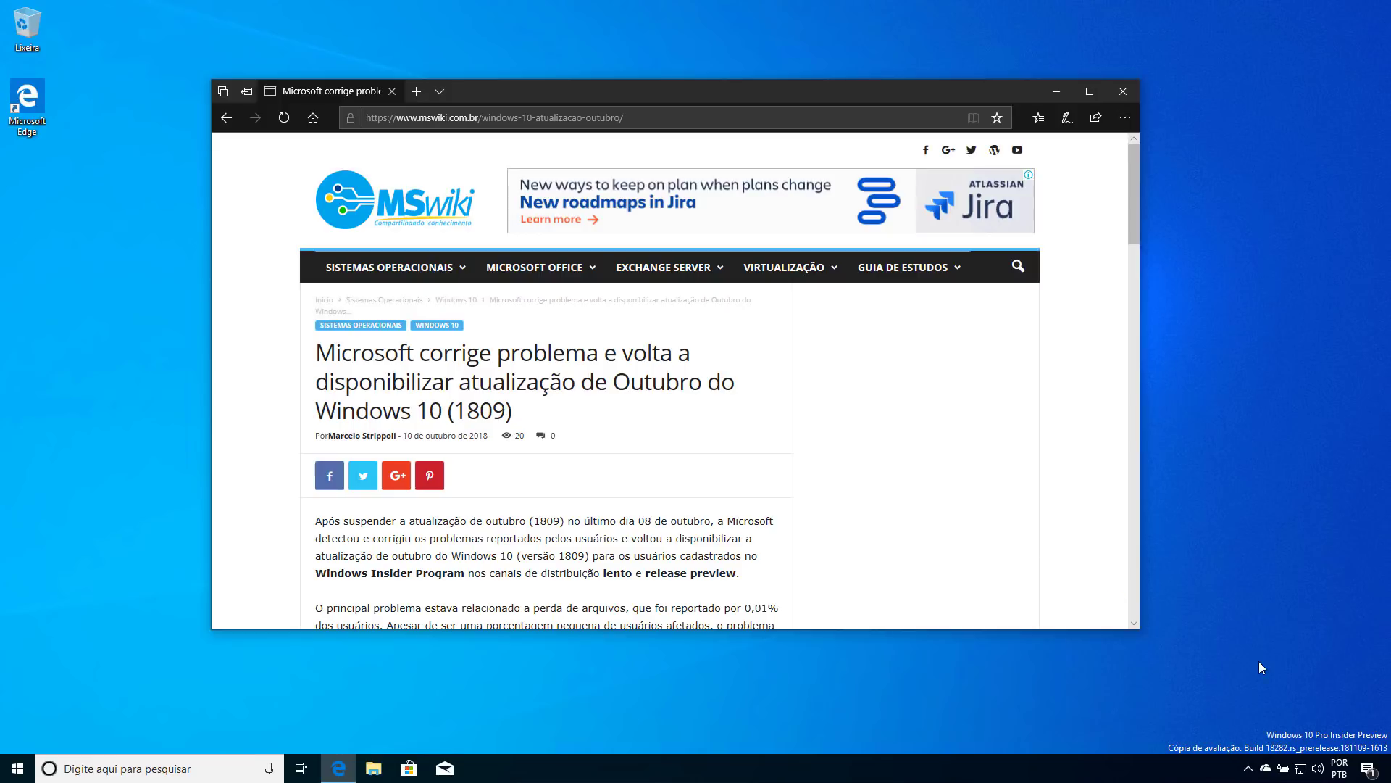
# Step: Open the new snip from its notification in Captura e Esboço and maximize the window
pyautogui.click(1368, 768)
pyautogui.click(1232, 113)
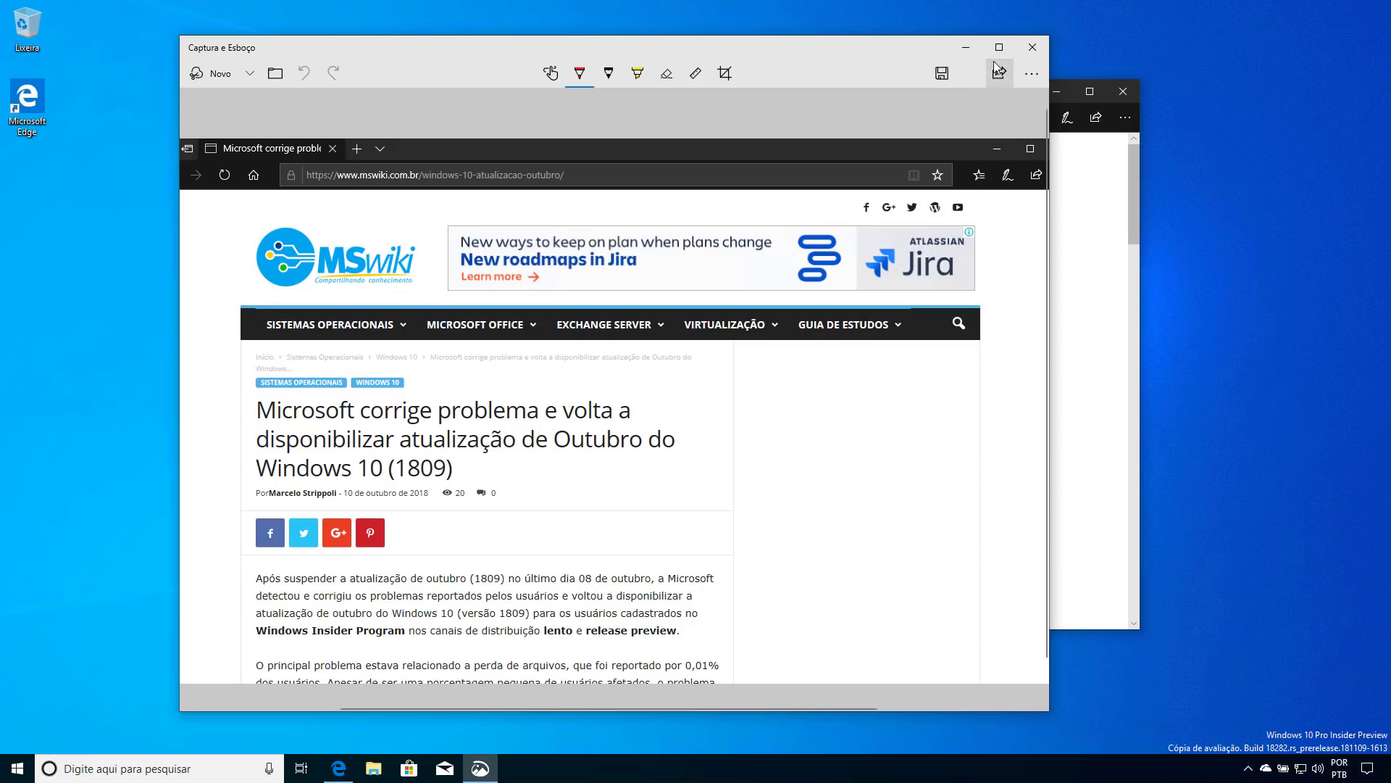
pyautogui.doubleClick(1001, 46)
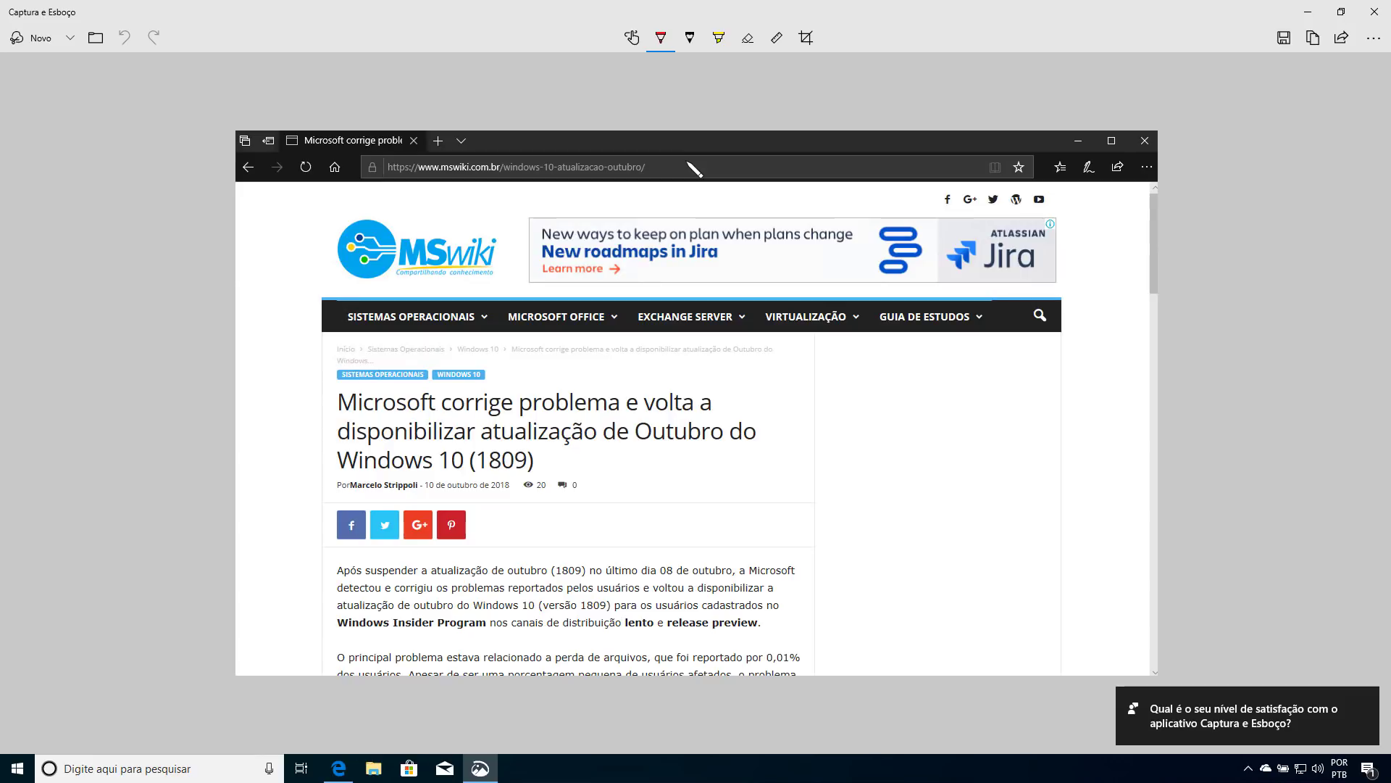
# Step: Save the snip as a JPG in the Imagens folder under the suggested name and close Captura e Esboço
pyautogui.click(1283, 38)
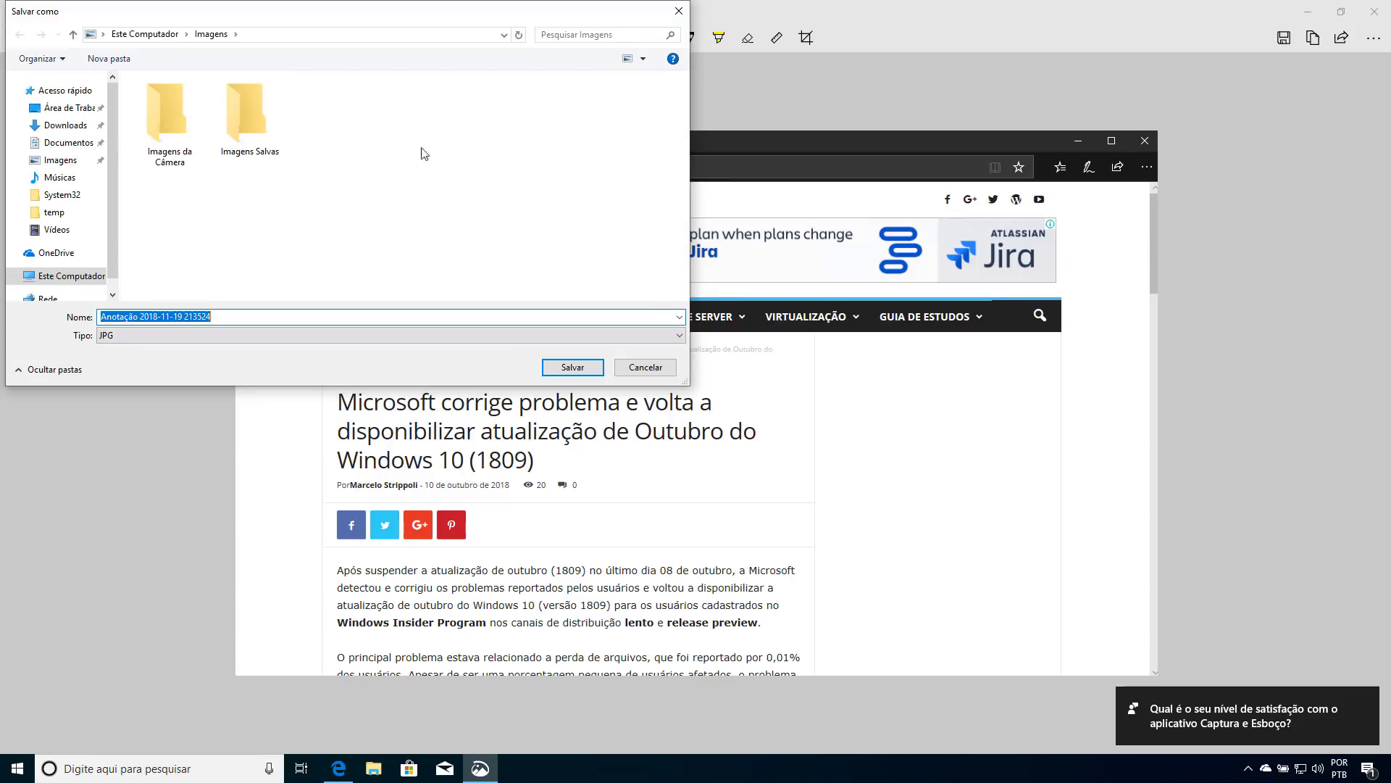
pyautogui.click(569, 367)
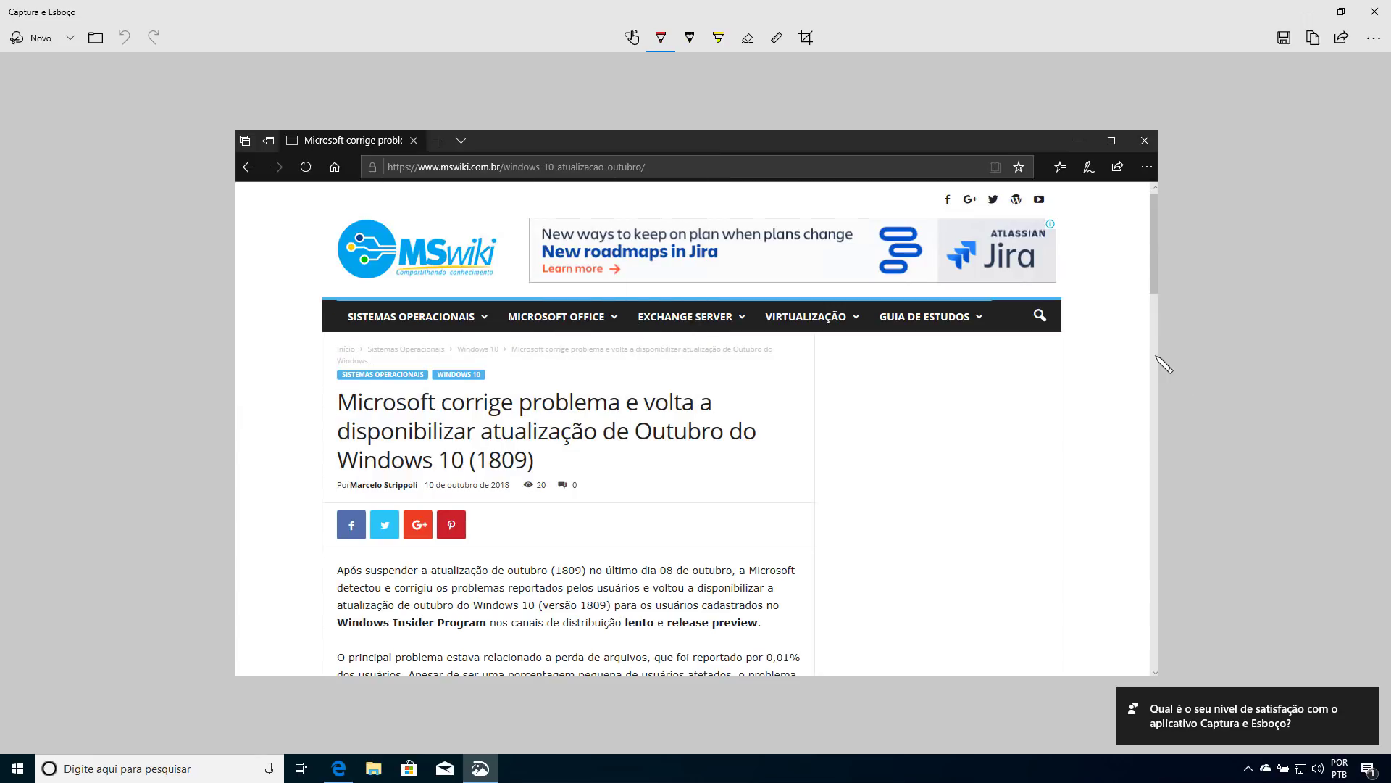
pyautogui.click(1374, 13)
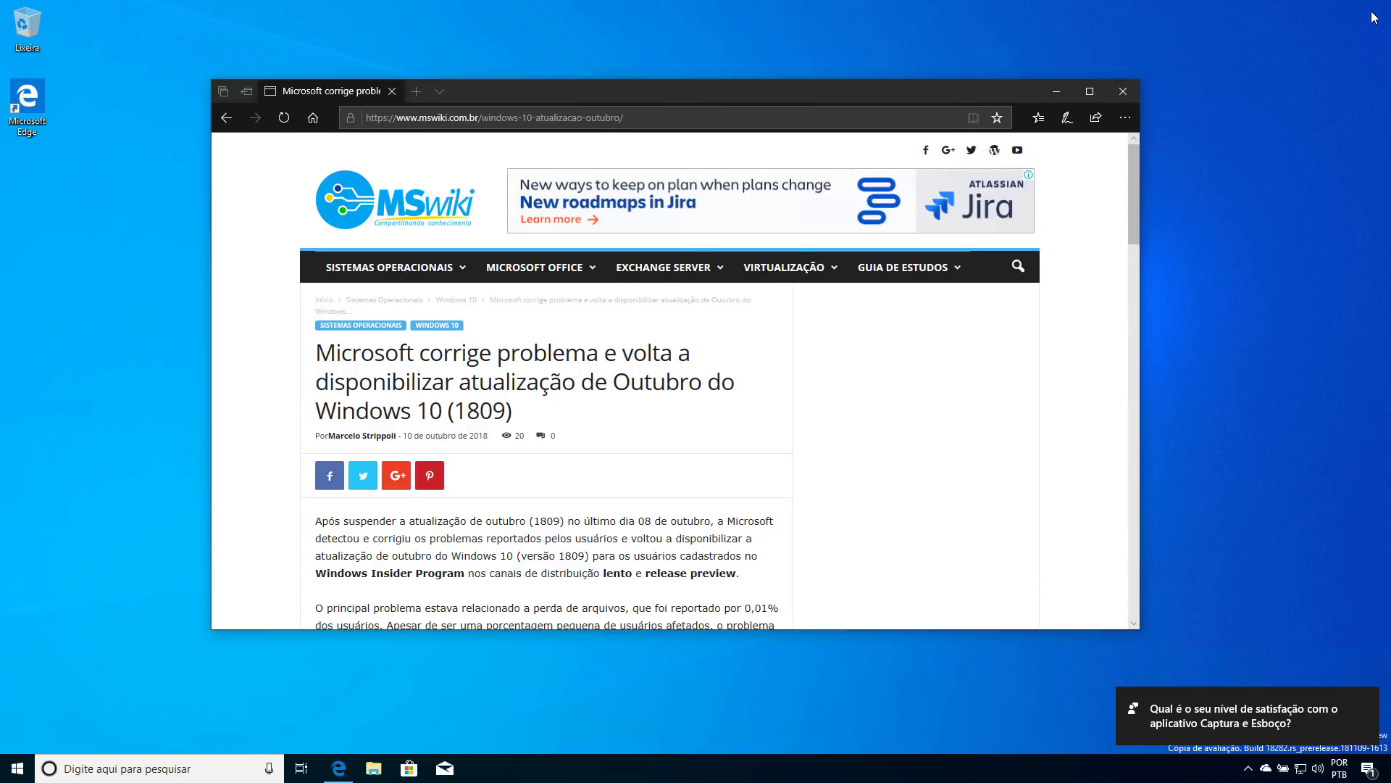
pyautogui.moveTo(679, 274)
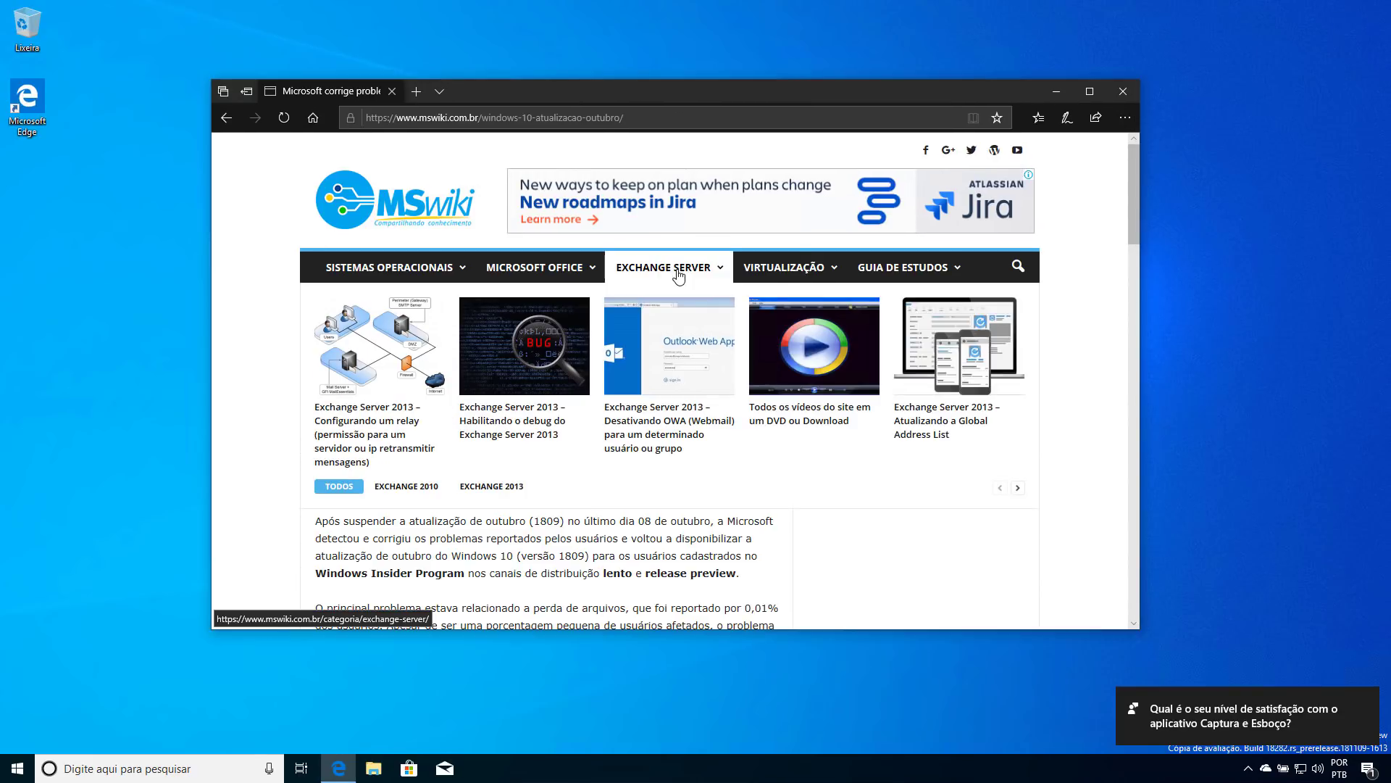